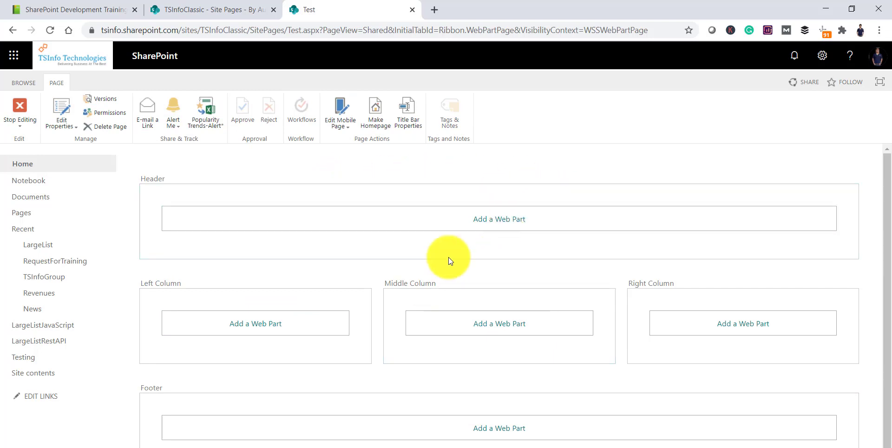
Add a Content Editor web part from Media and Content to the Header zone.
click(510, 223)
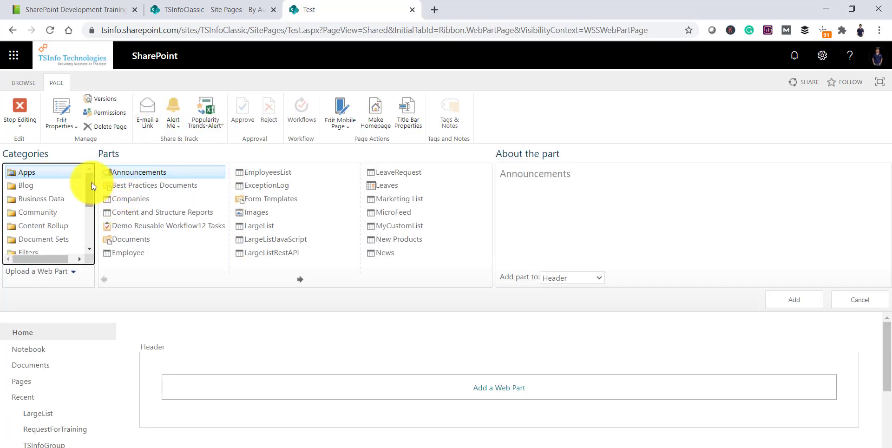
drag(91, 182, 93, 219)
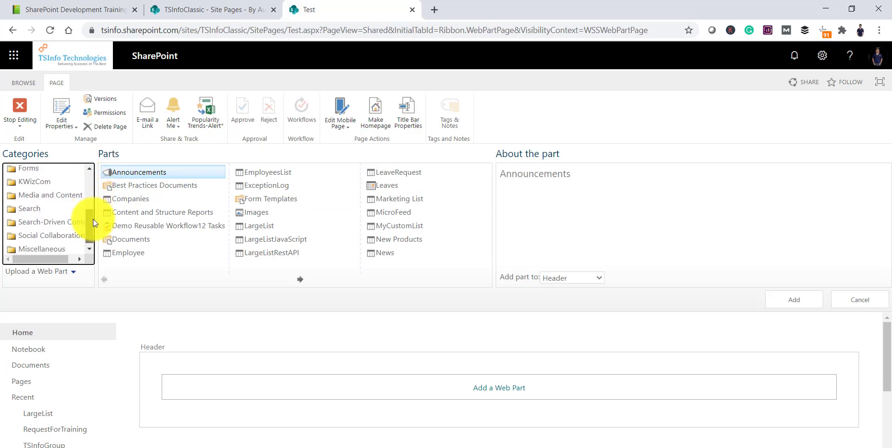
click(39, 195)
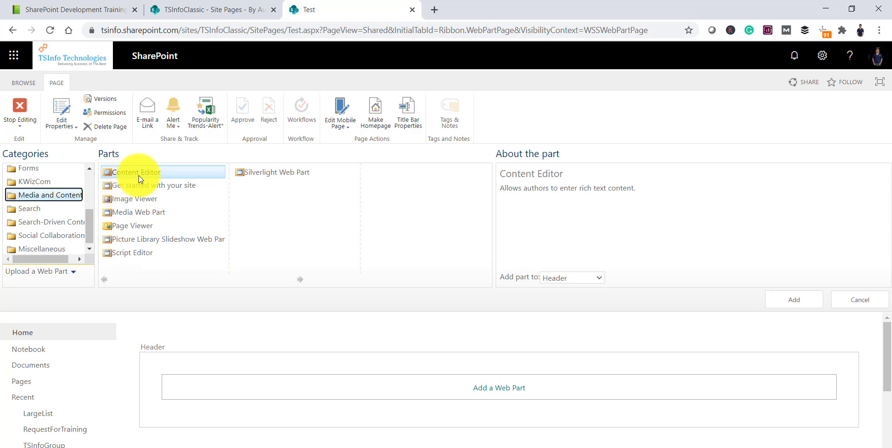
click(169, 173)
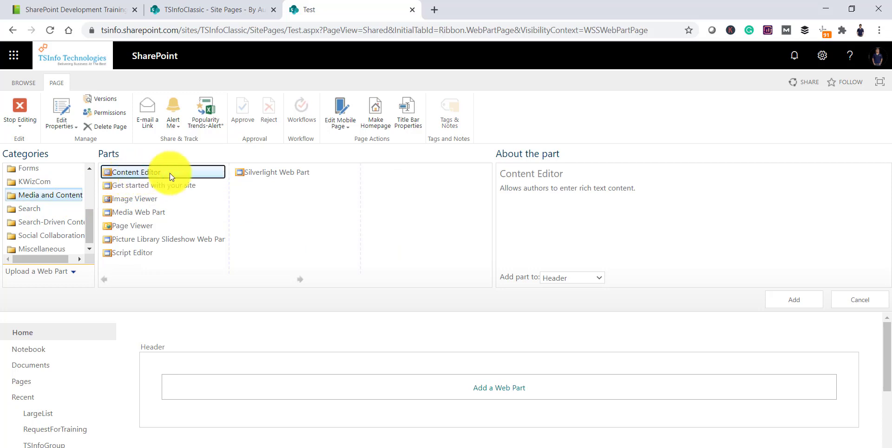
click(783, 300)
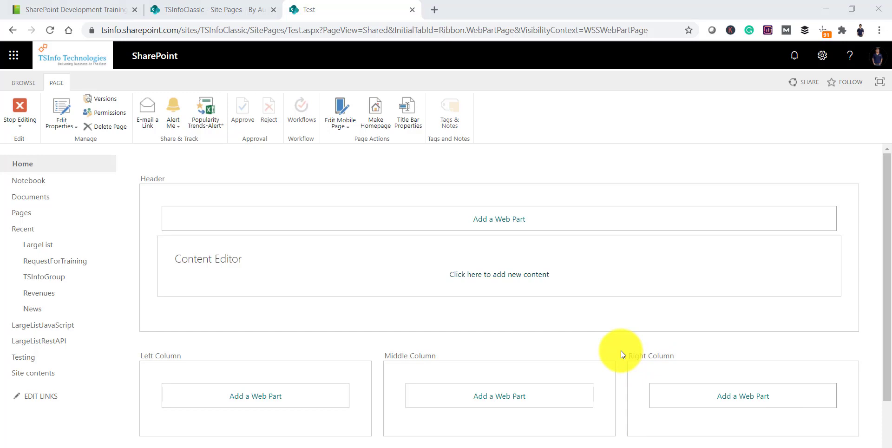
Open the Microsoft 365 Admin app in a new tab from the app launcher.
key(ctrl+shift+Tab)
click(10, 58)
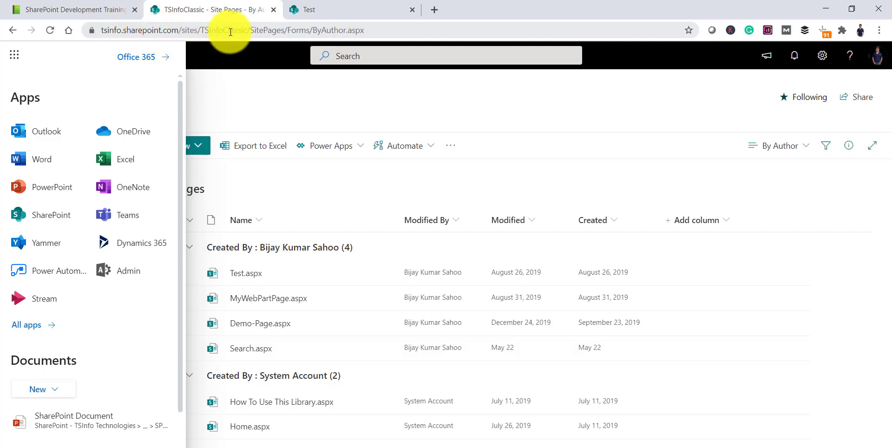
click(166, 268)
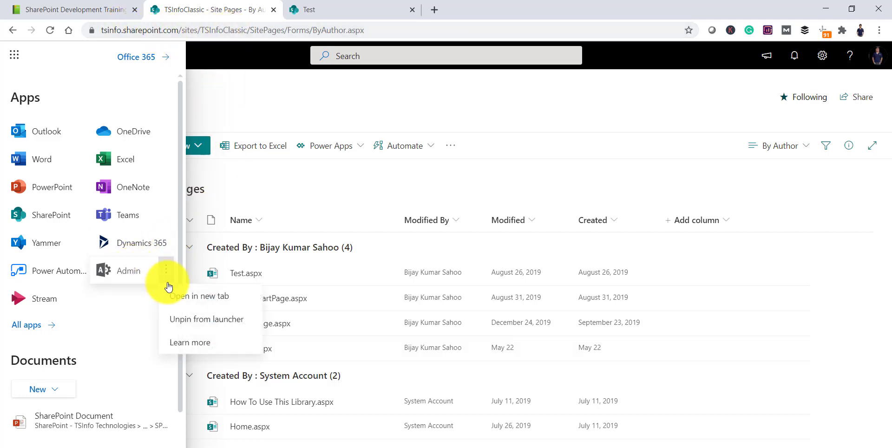
click(179, 295)
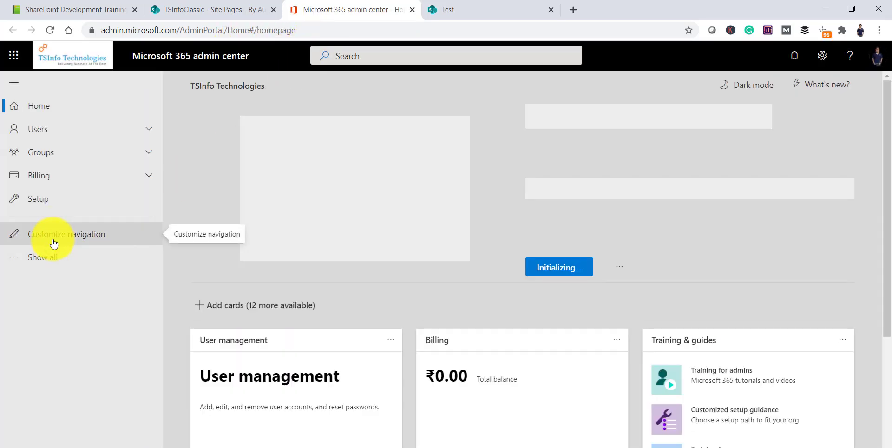
Go to the SharePoint admin center via Show all and open its Settings.
click(45, 258)
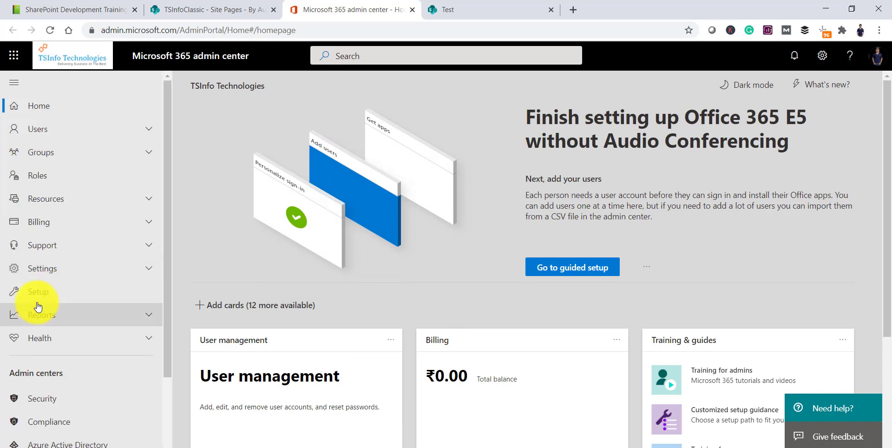
scroll(56, 321, down, 3)
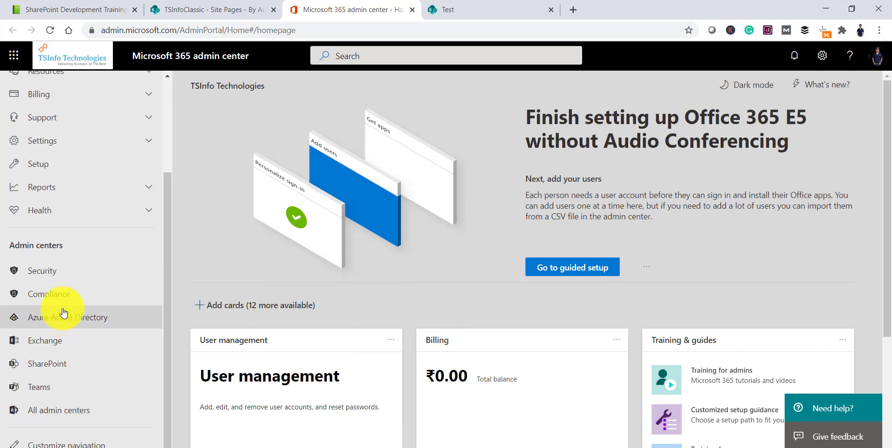
click(52, 366)
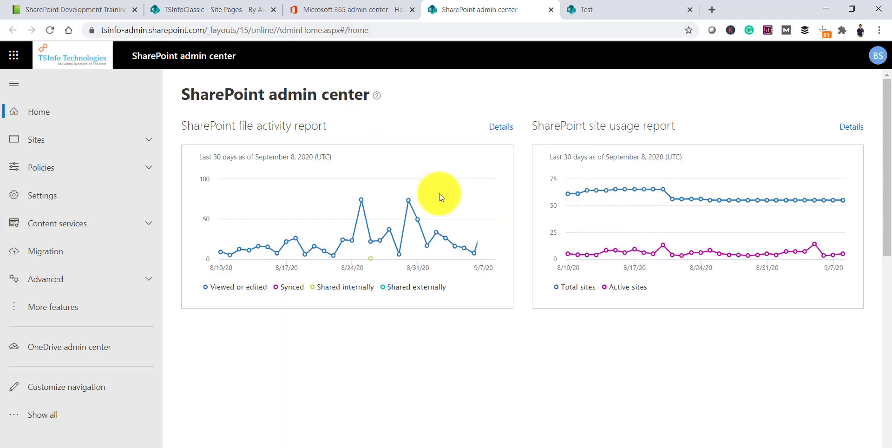
click(54, 202)
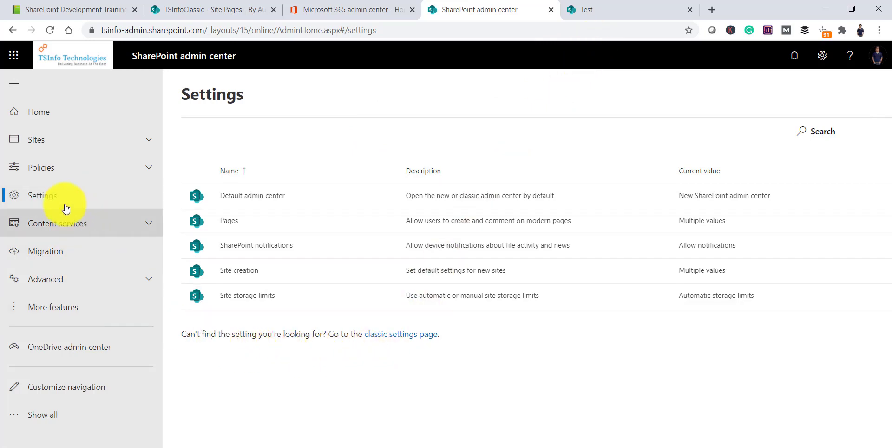
Open the classic settings page and select its address.
click(414, 340)
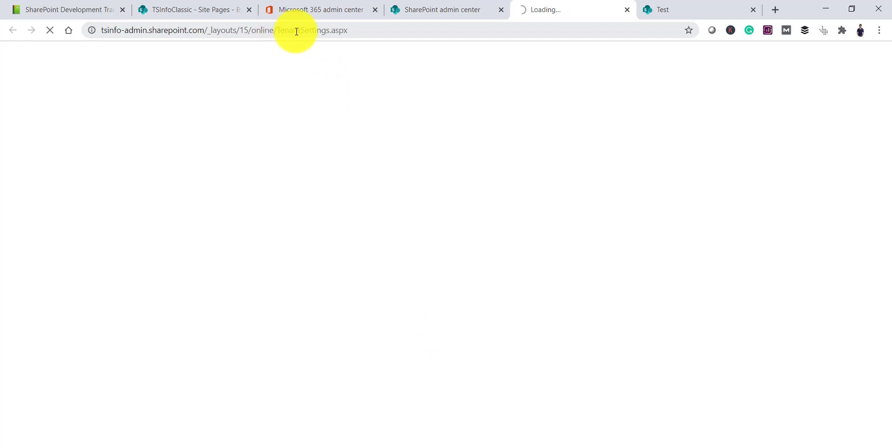
drag(279, 31, 358, 32)
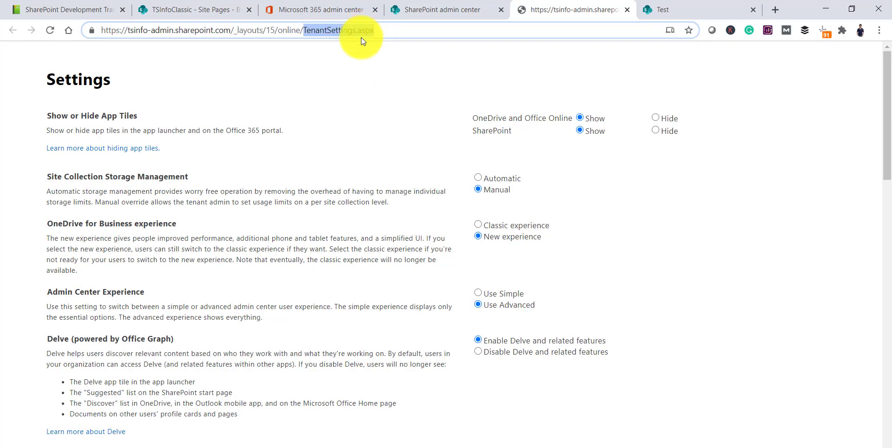
click(294, 24)
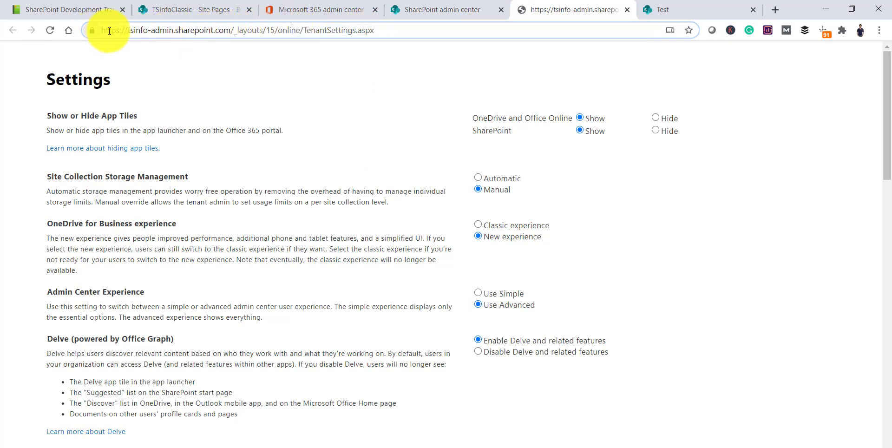
drag(119, 31, 395, 29)
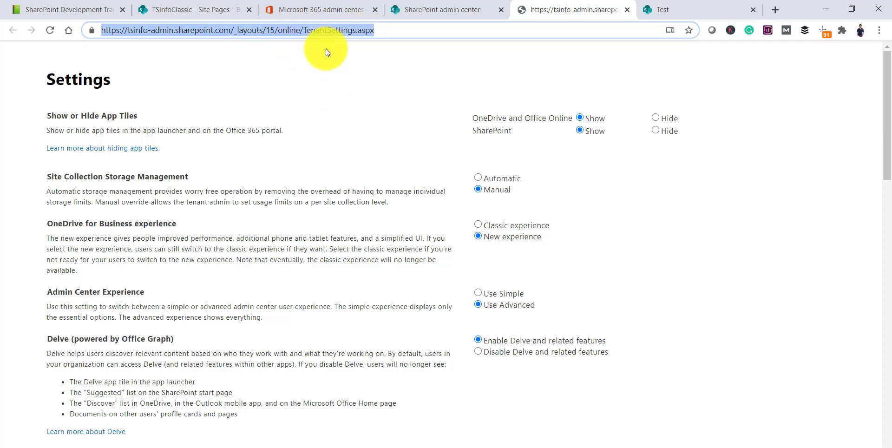
Review the Custom Script options for personal and self-service sites, noting the 24-hour delay, and return to the Test page.
scroll(361, 271, down, 6)
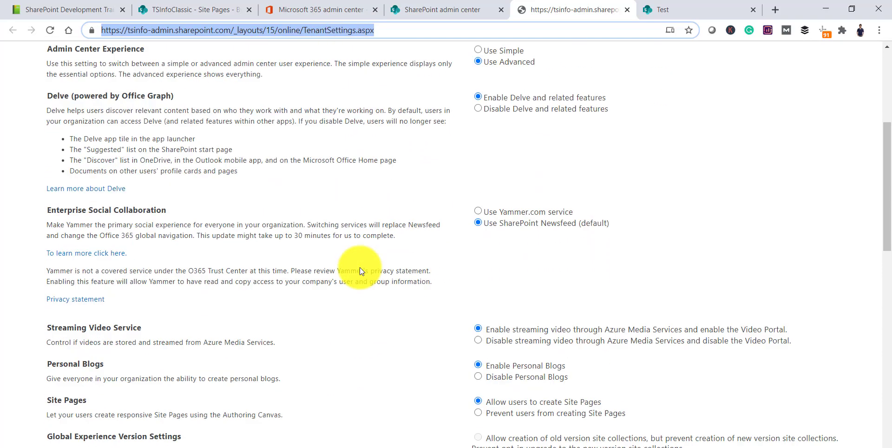
scroll(360, 269, down, 6)
scroll(360, 270, down, 7)
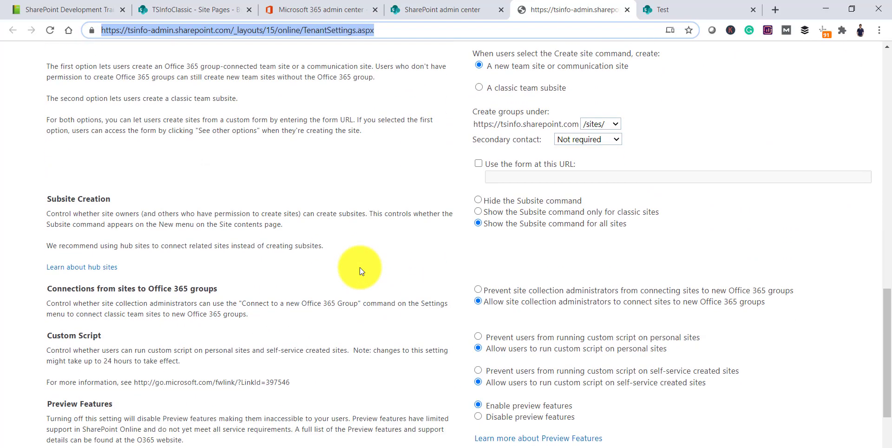
scroll(360, 267, down, 2)
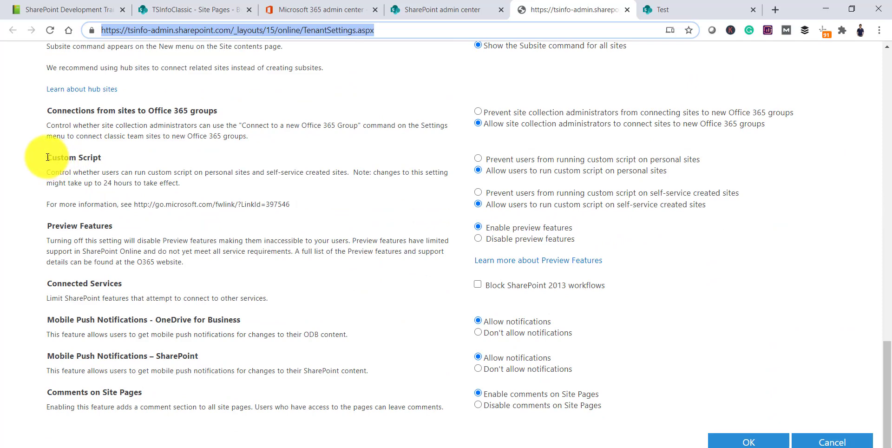
drag(44, 158, 113, 157)
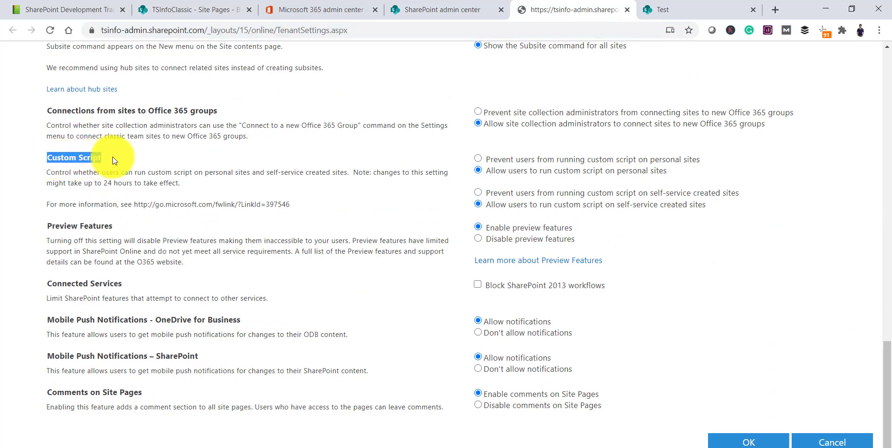
click(489, 171)
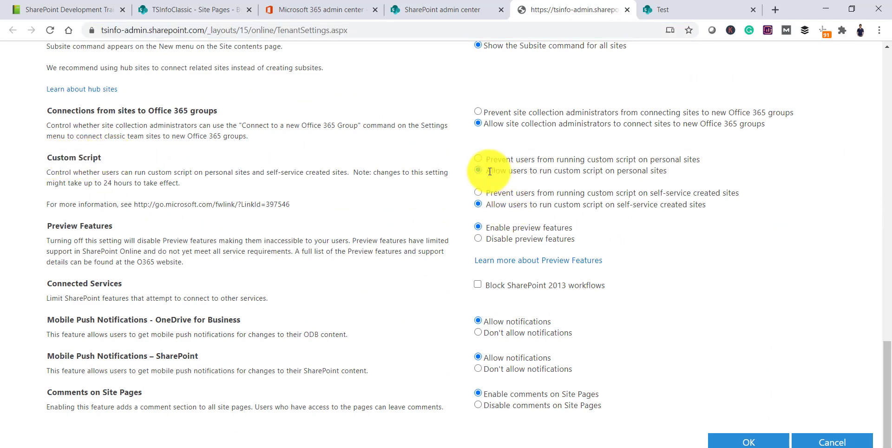
drag(490, 171, 668, 171)
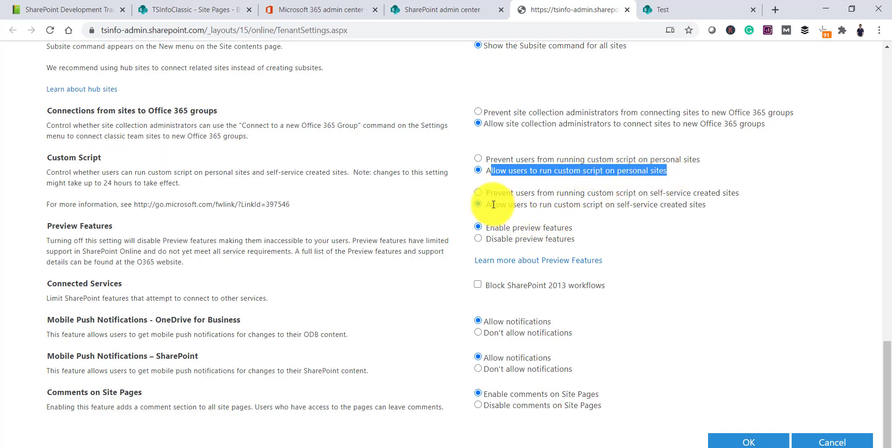
drag(494, 205, 705, 206)
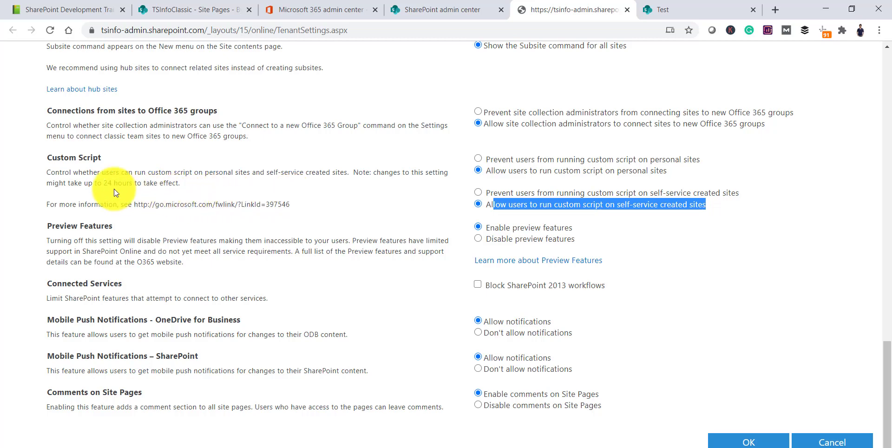
drag(102, 184, 145, 184)
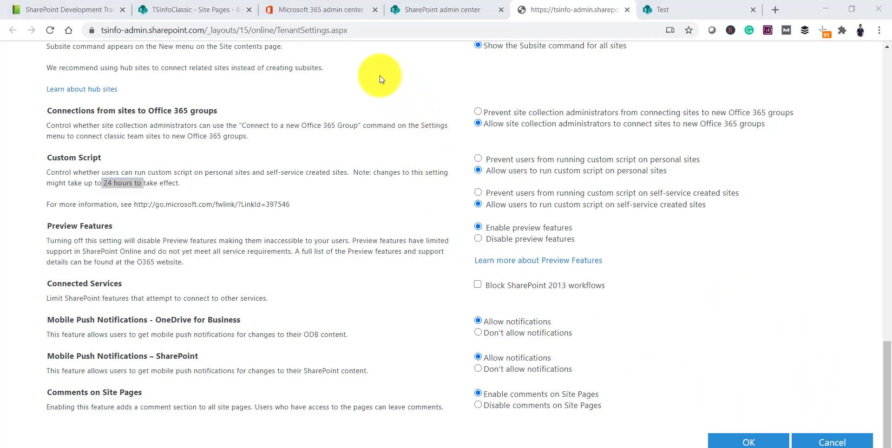
click(663, 17)
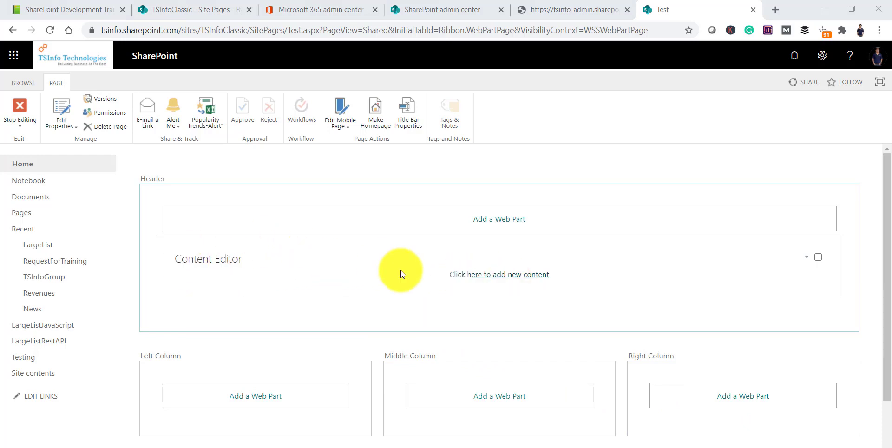
Type 'Welcome to content editor web part demo' into the Content Editor and style it Heading 1.
click(479, 279)
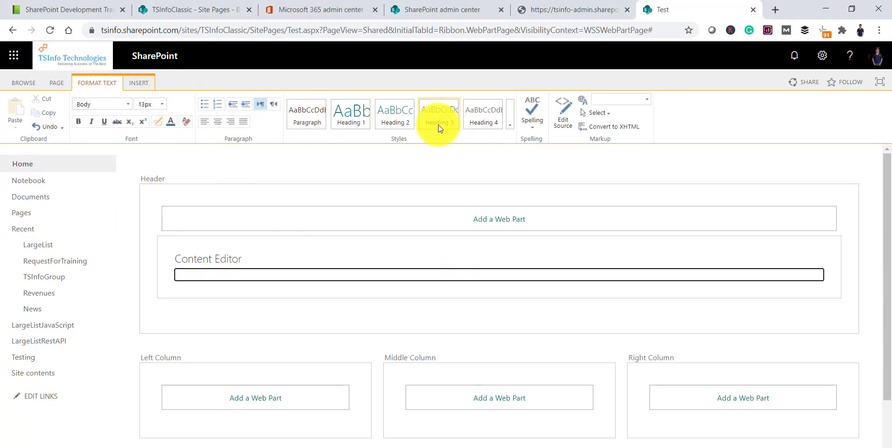
click(222, 273)
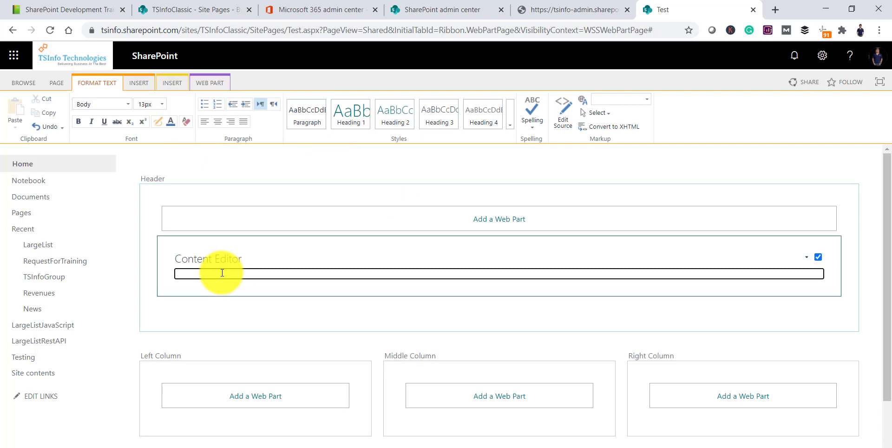
text(Welcome to content editor web part e)
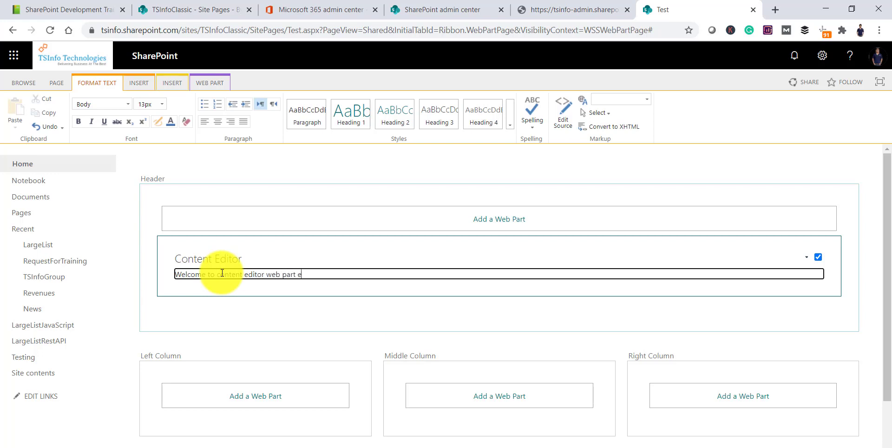
key(BackSpace)
text(demo)
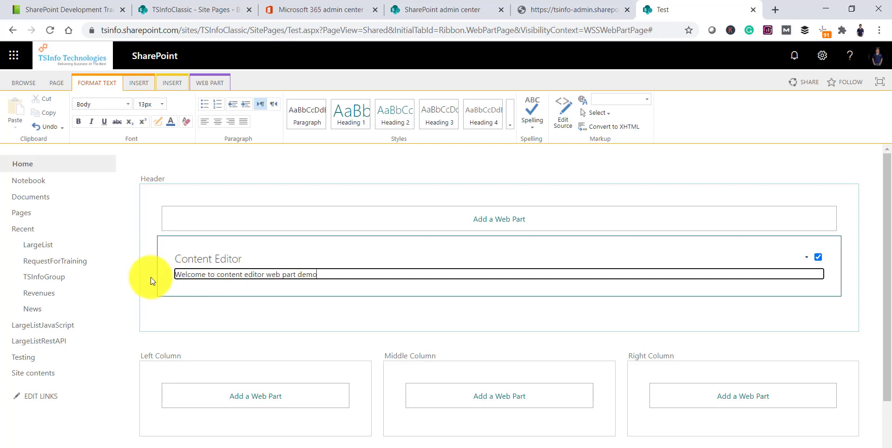
drag(331, 269, 175, 269)
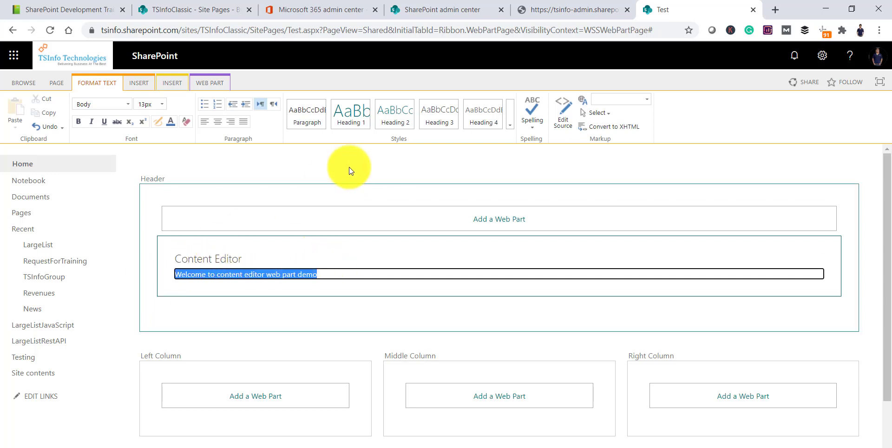
click(360, 116)
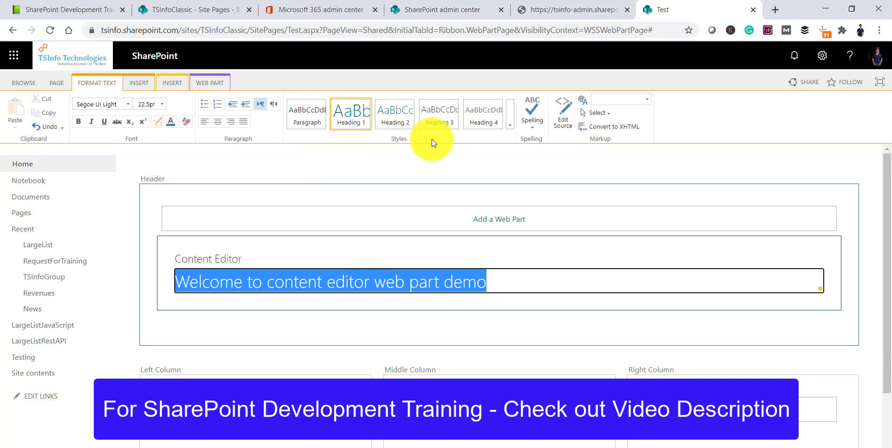
click(564, 127)
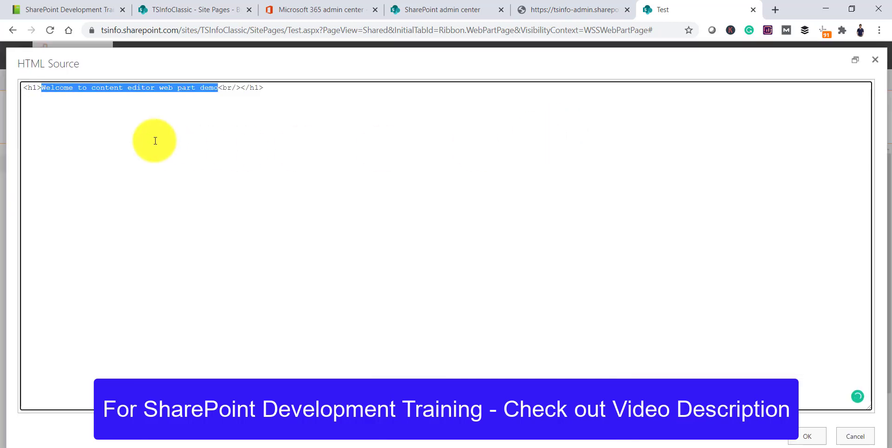
click(121, 112)
drag(277, 88, 15, 88)
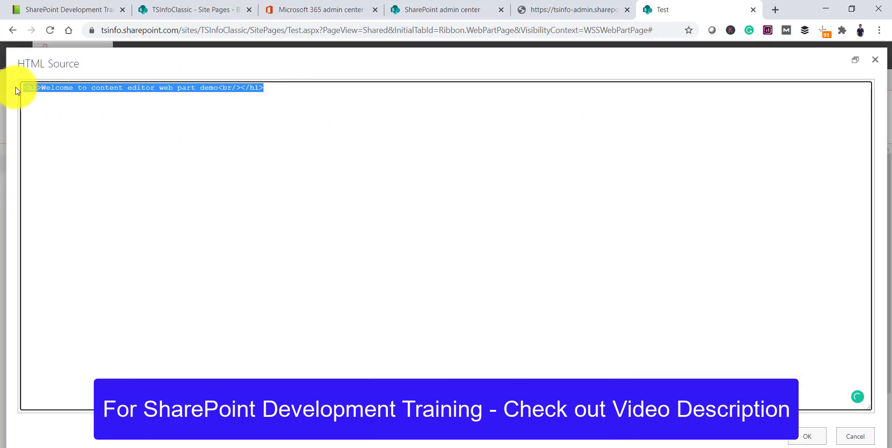
click(70, 96)
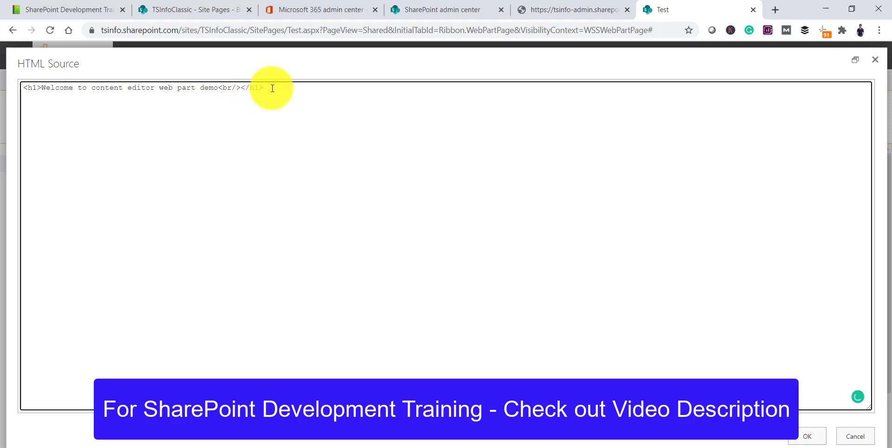
drag(272, 89, 21, 88)
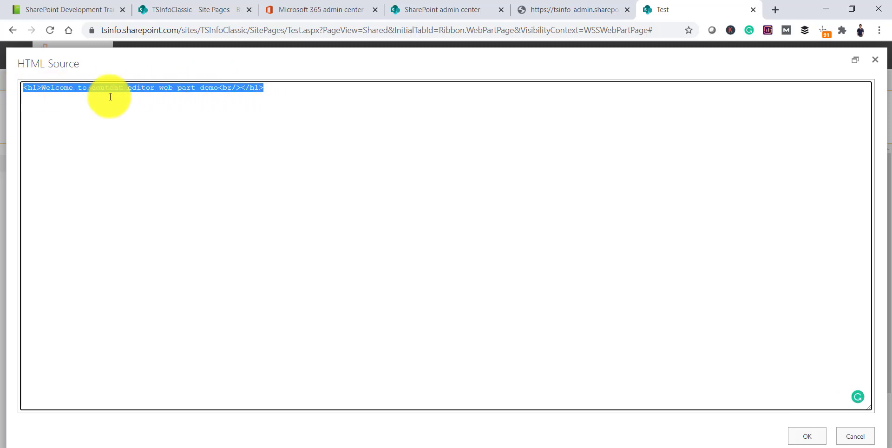
click(144, 94)
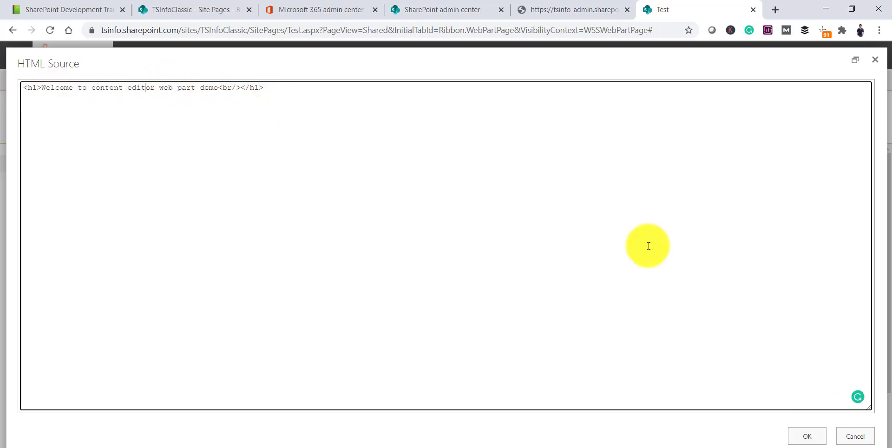
click(814, 437)
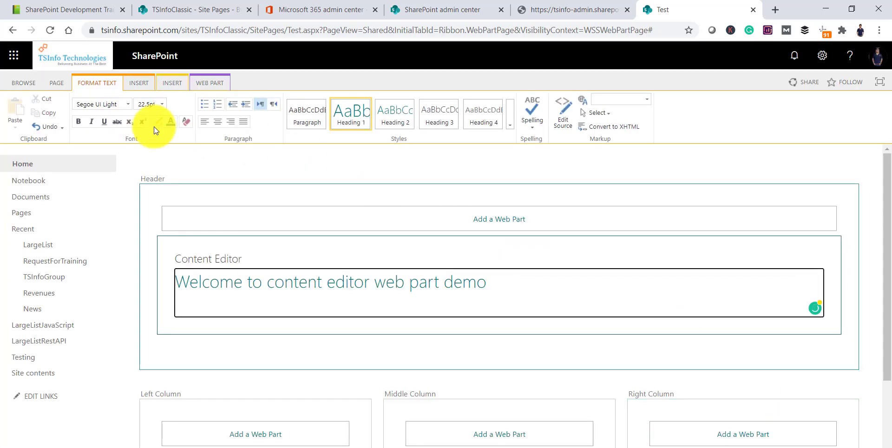
Save the Test page with Stop Editing and show the tutorial's Contents slide.
click(51, 85)
click(30, 115)
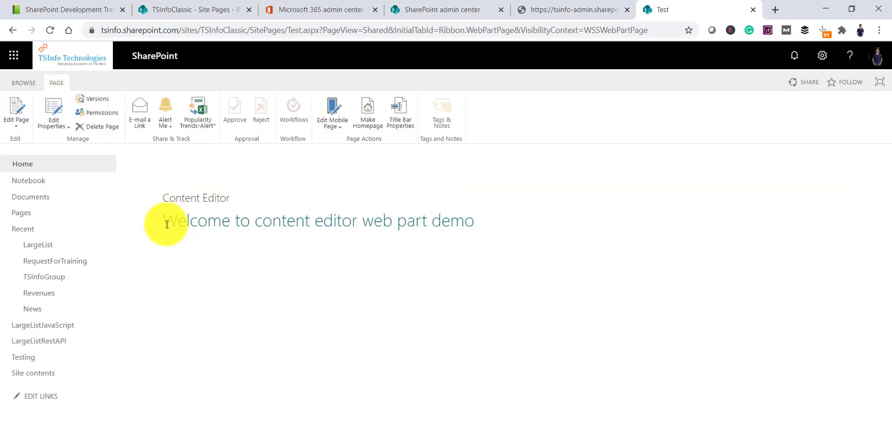
drag(164, 221, 491, 224)
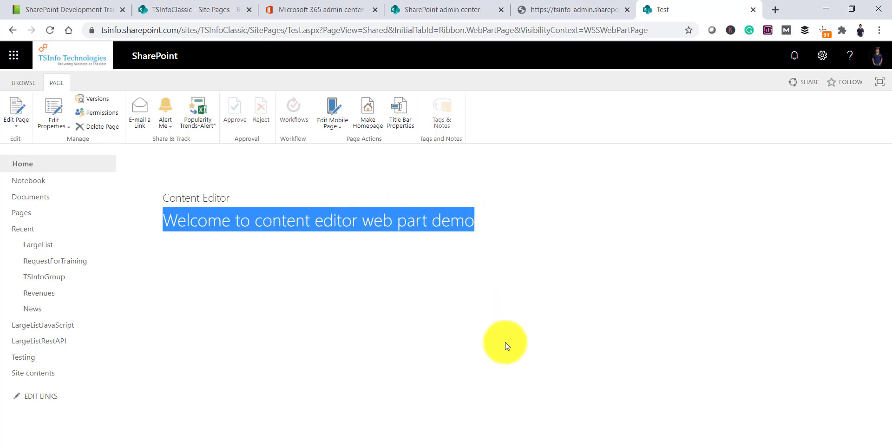
click(465, 446)
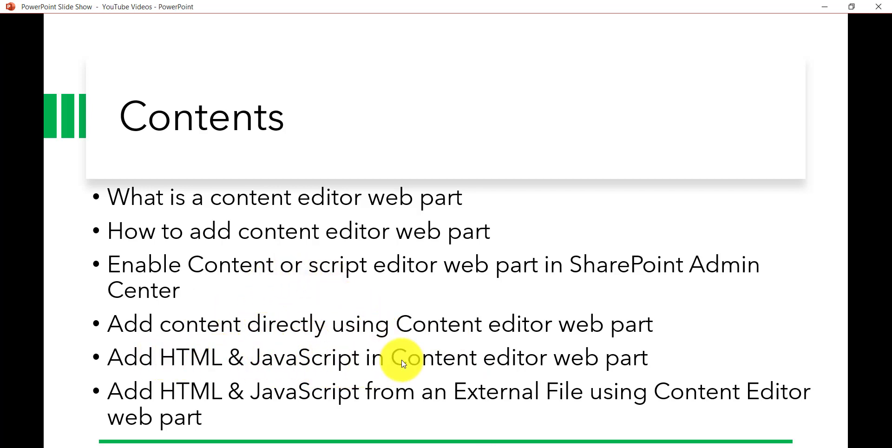
Close the slide show and put the Test page back into edit mode.
click(821, 5)
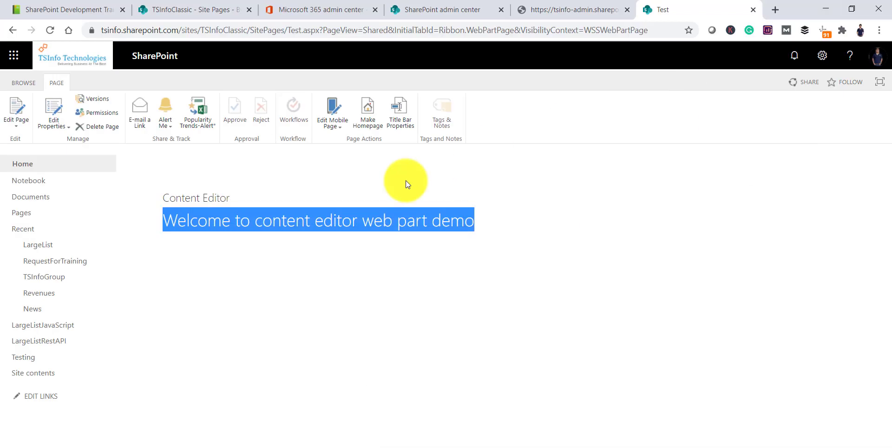
click(15, 120)
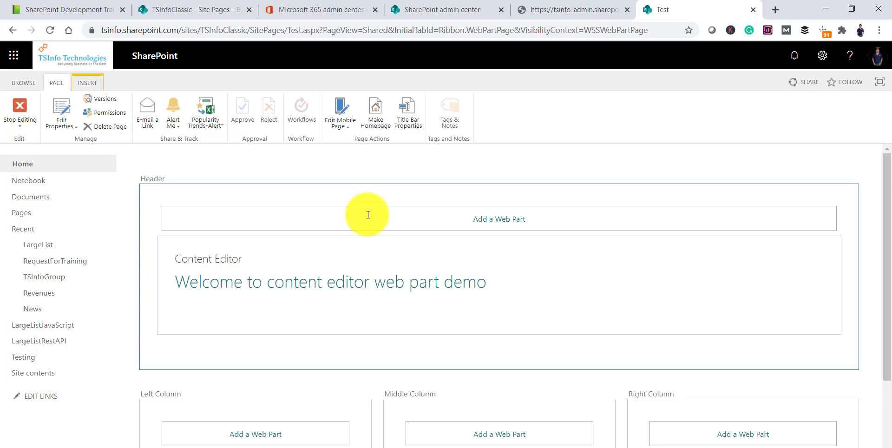
Open the Content Editor's HTML source with Edit Source and bring the Notepad code forward.
click(355, 282)
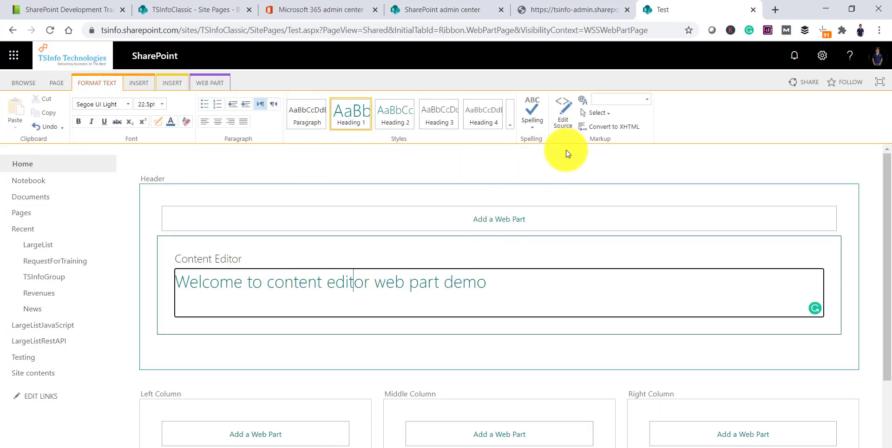
click(559, 124)
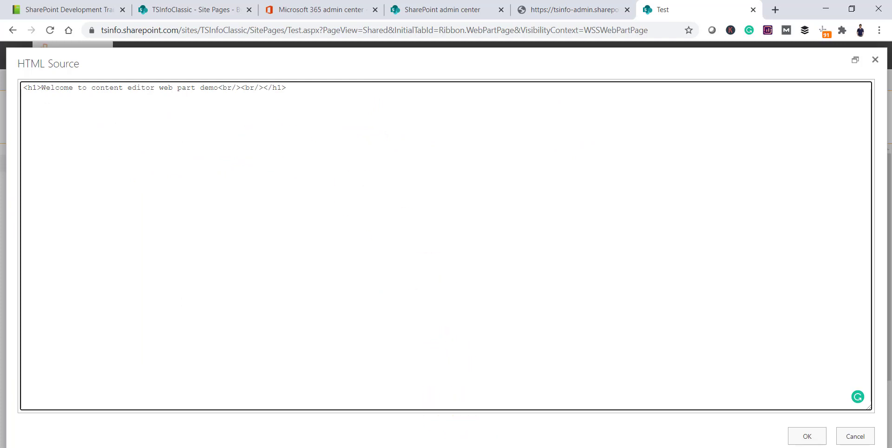
click(473, 447)
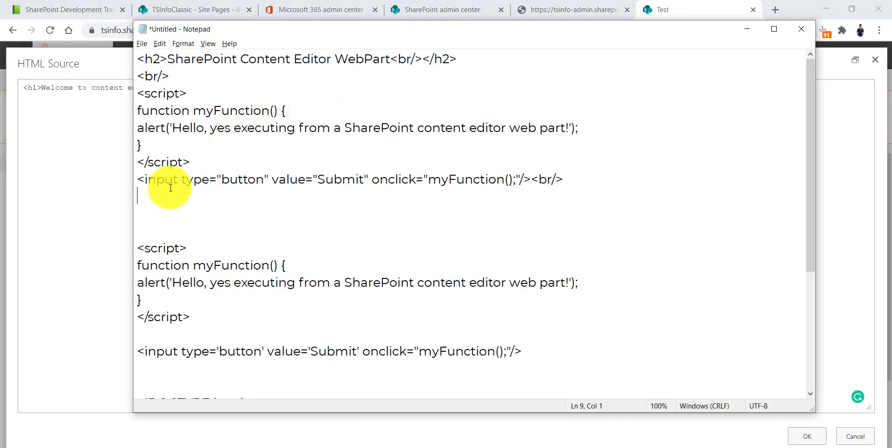
Examine the Notepad code, picking out the script tag, myFunction line and Submit input's onclick.
drag(168, 191, 384, 112)
click(230, 103)
click(384, 112)
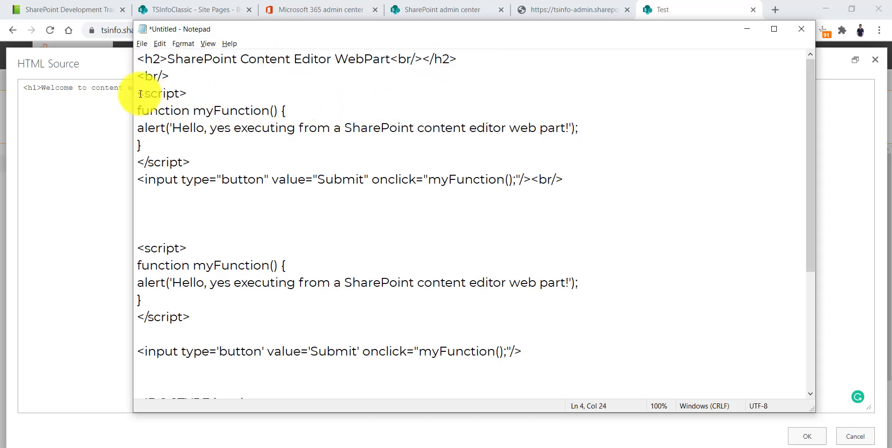
drag(138, 93, 193, 92)
drag(138, 110, 286, 110)
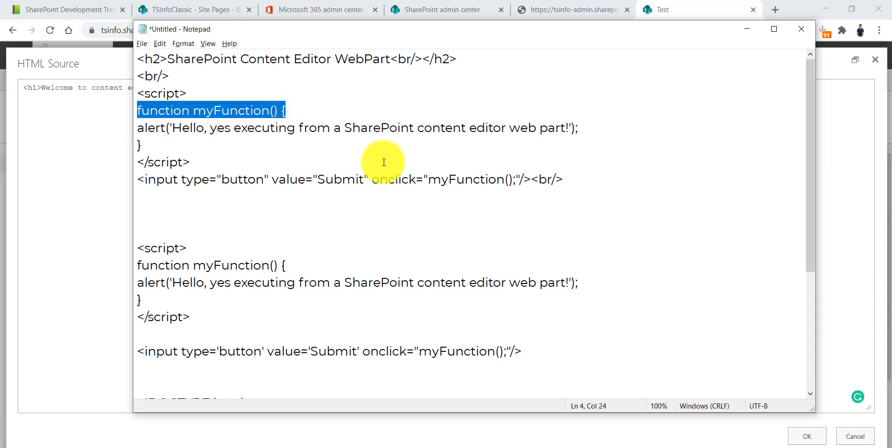
drag(136, 180, 452, 188)
drag(380, 179, 437, 178)
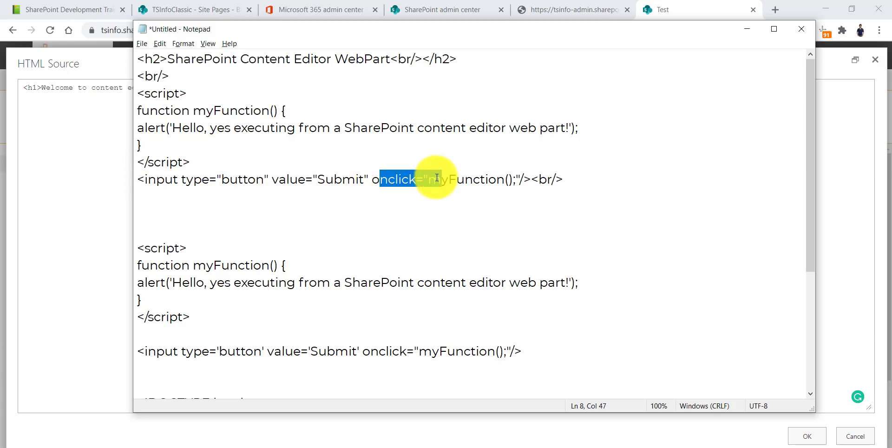
click(497, 179)
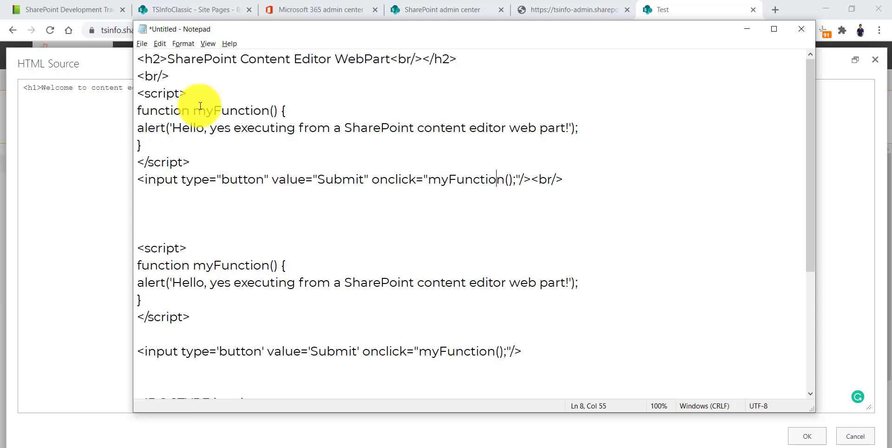
Copy the myFunction script and Submit input markup and paste it below the h1 line.
click(139, 94)
drag(166, 95, 592, 173)
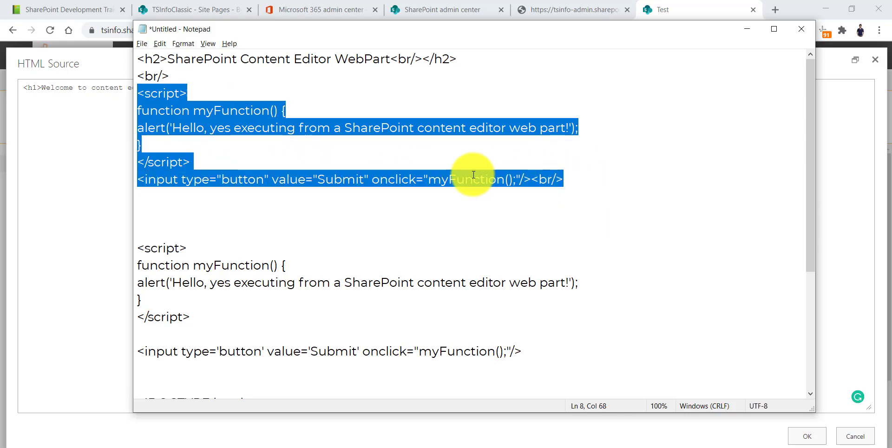
key(ctrl+c)
click(122, 117)
key(ctrl+v)
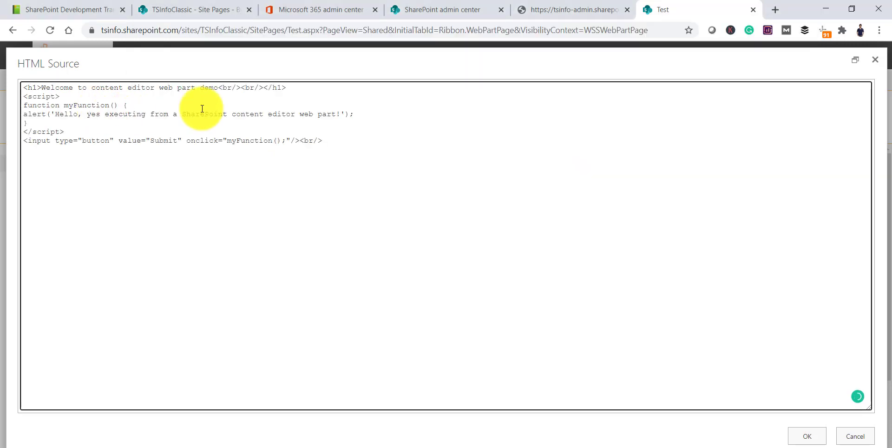
Apply the new HTML source and save the Test page with Stop Editing.
click(807, 436)
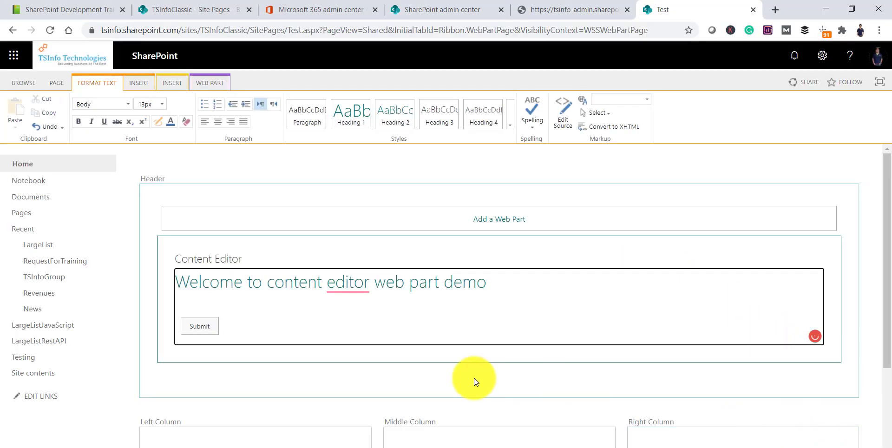
click(57, 85)
click(32, 116)
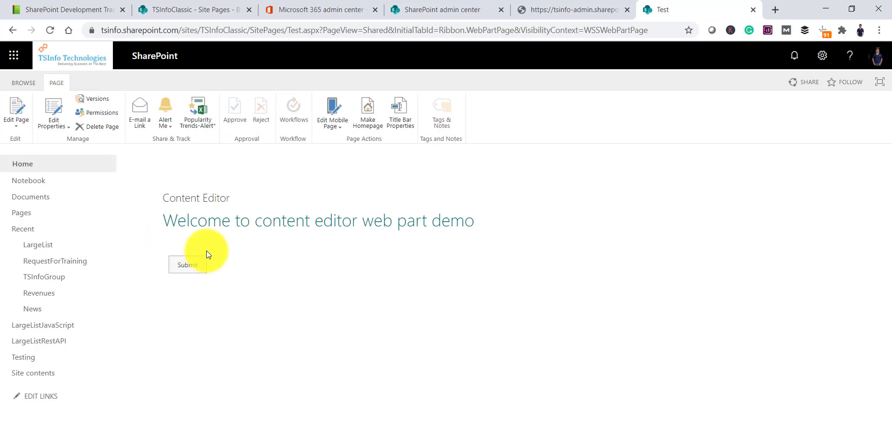
click(483, 429)
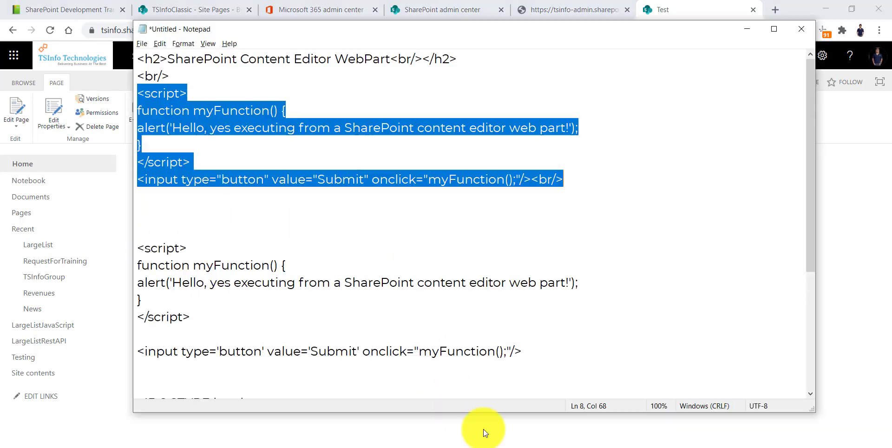
drag(187, 93, 139, 93)
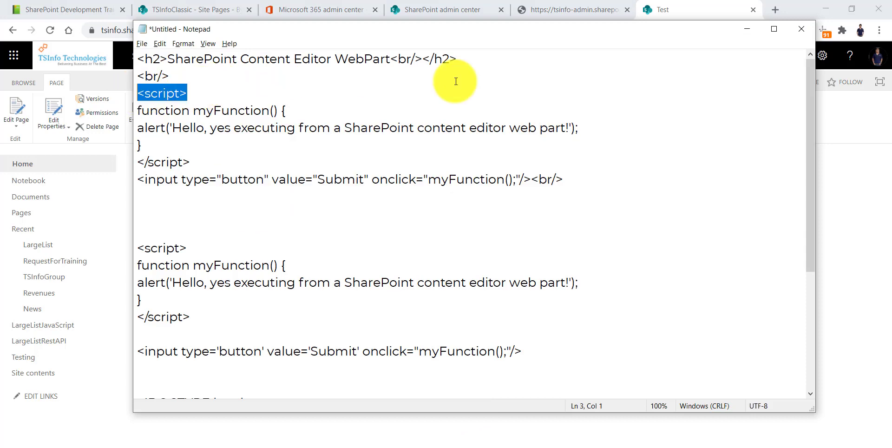
click(749, 36)
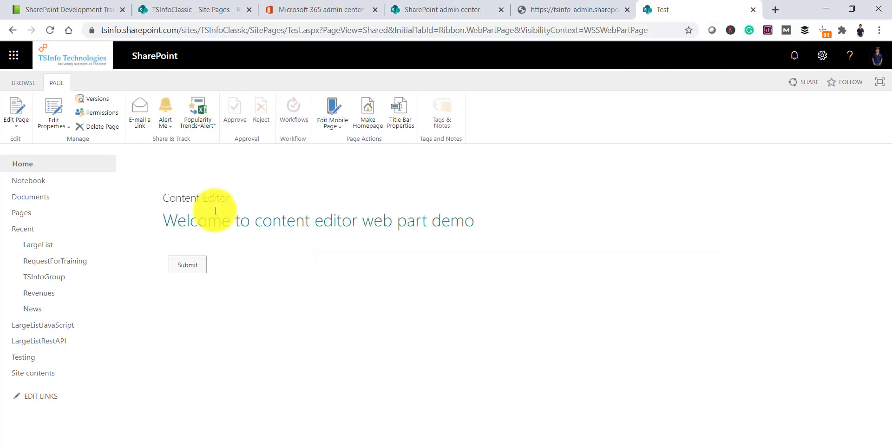
Test the Submit button, confirming the content editor web part alert appears, then dismiss it.
click(189, 265)
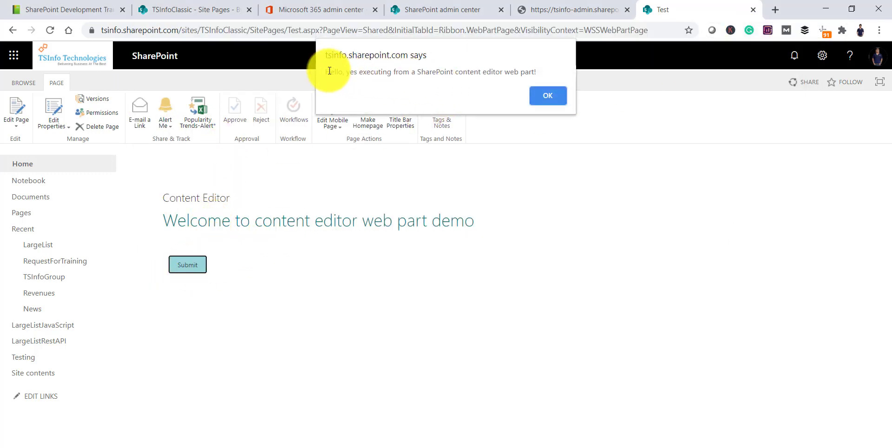
drag(325, 72, 550, 95)
click(550, 95)
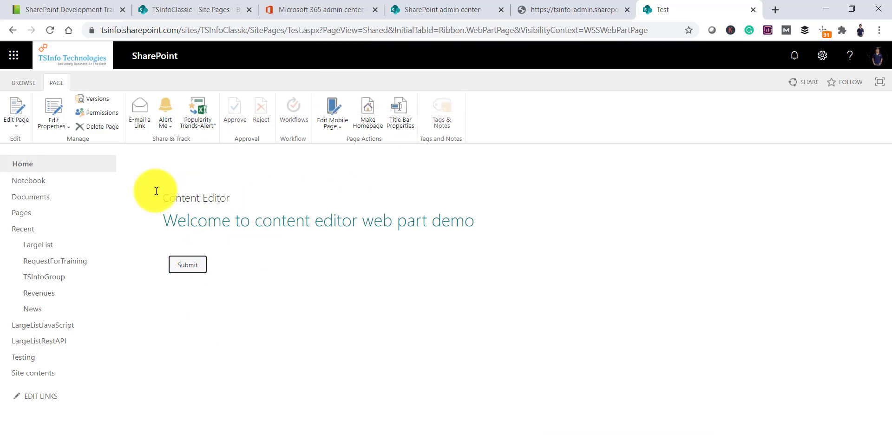
click(24, 123)
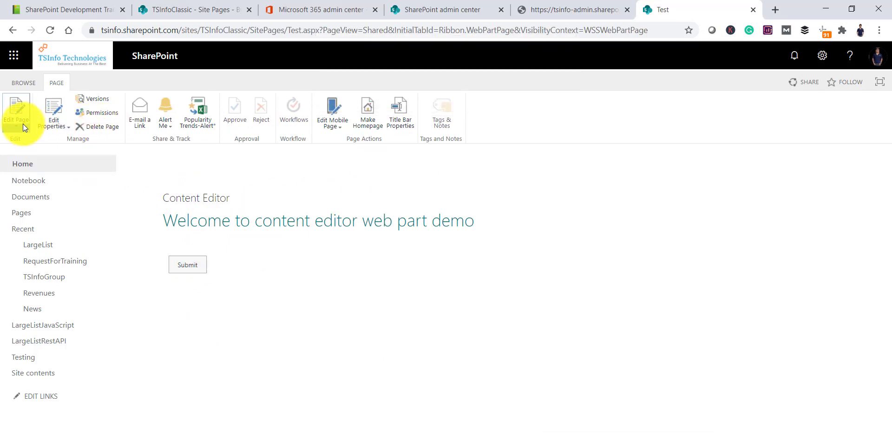
Re-enter edit mode and open the Content Editor's HTML source showing heading, script and Submit markup.
click(43, 142)
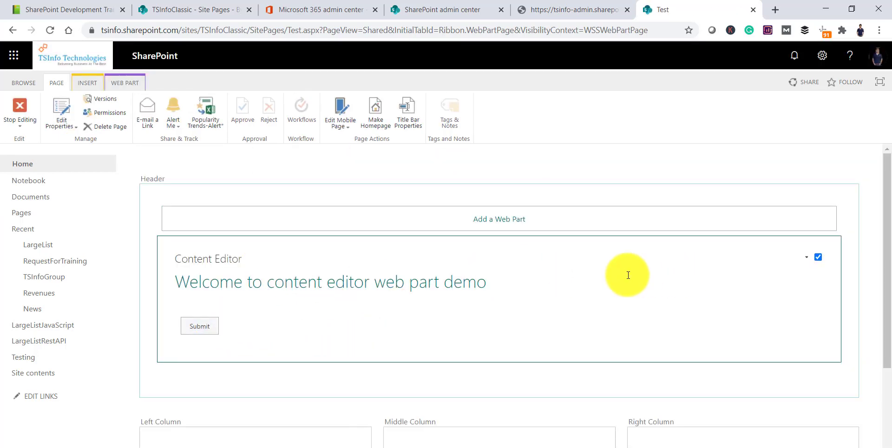
click(628, 274)
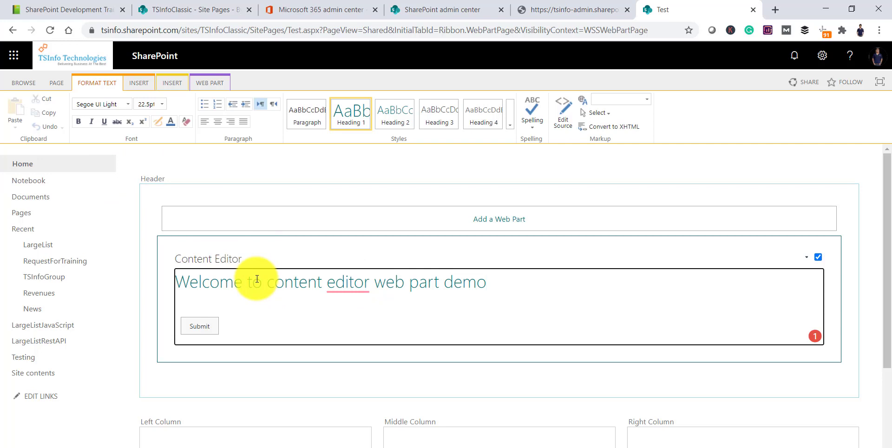
click(565, 122)
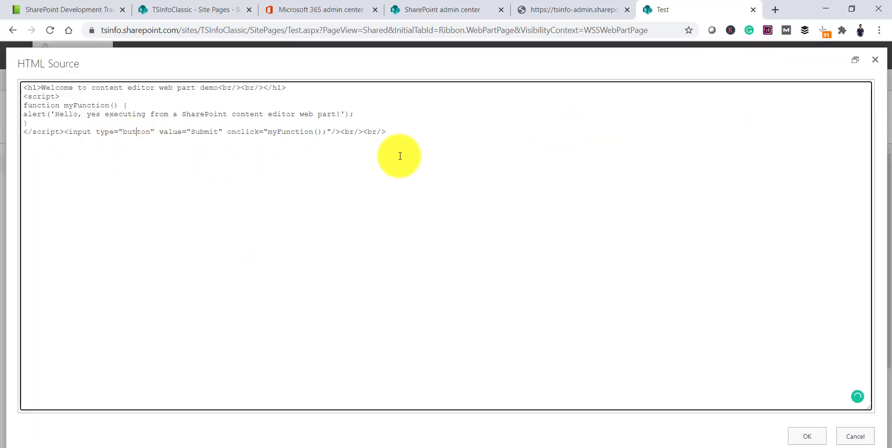
Clear all HTML source from the Content Editor web part and stop editing the Test page.
drag(419, 140, 52, 88)
key(ctrl+a)
key(Delete)
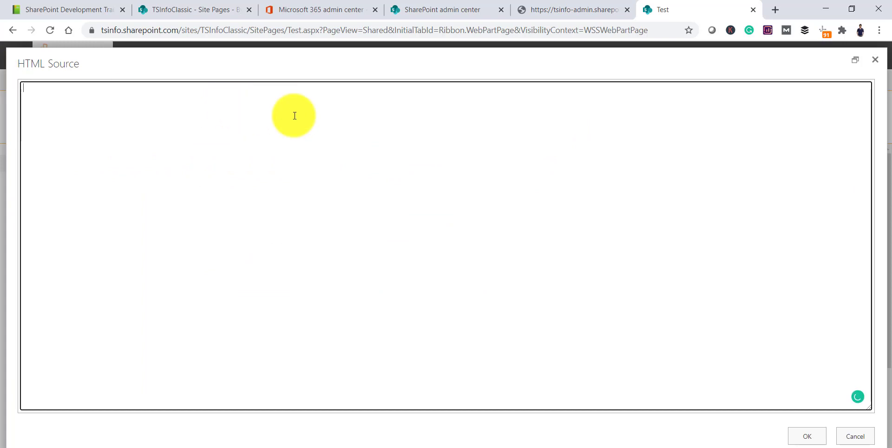
click(808, 434)
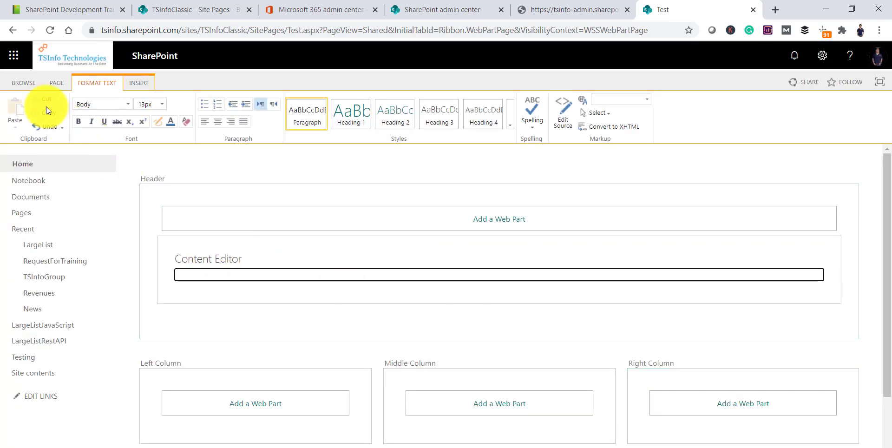
click(49, 87)
click(26, 116)
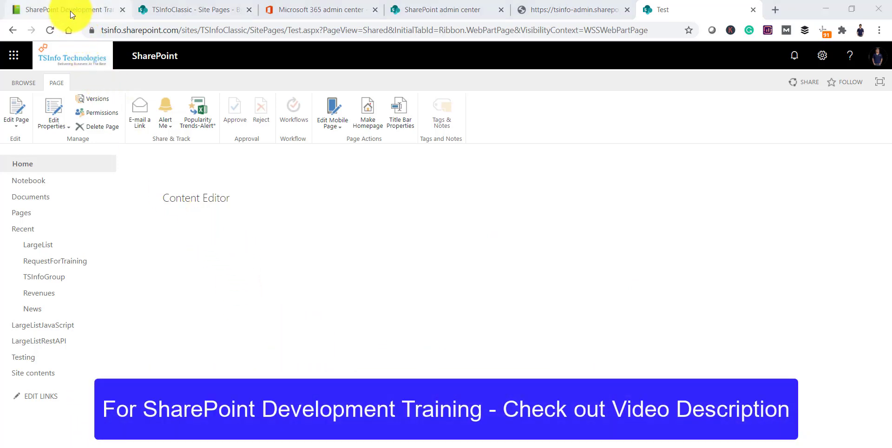
Browse the SharePoint Development Training course page, then return to the SharePoint admin center.
click(71, 10)
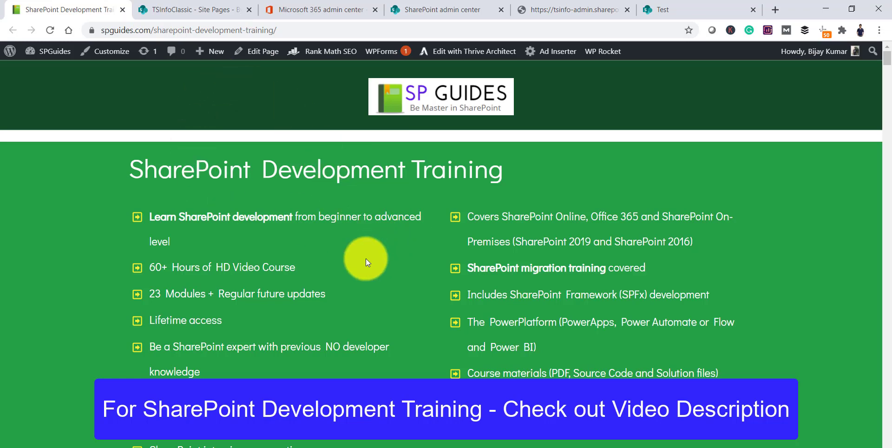
scroll(366, 259, down, 5)
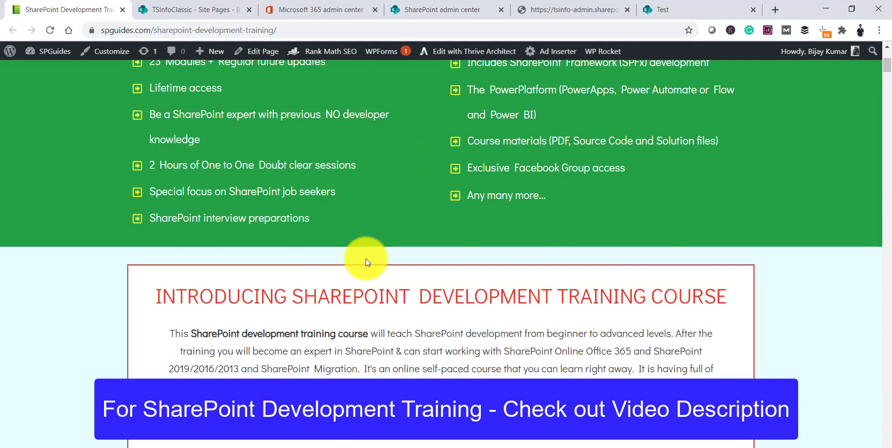
scroll(367, 258, up, 1)
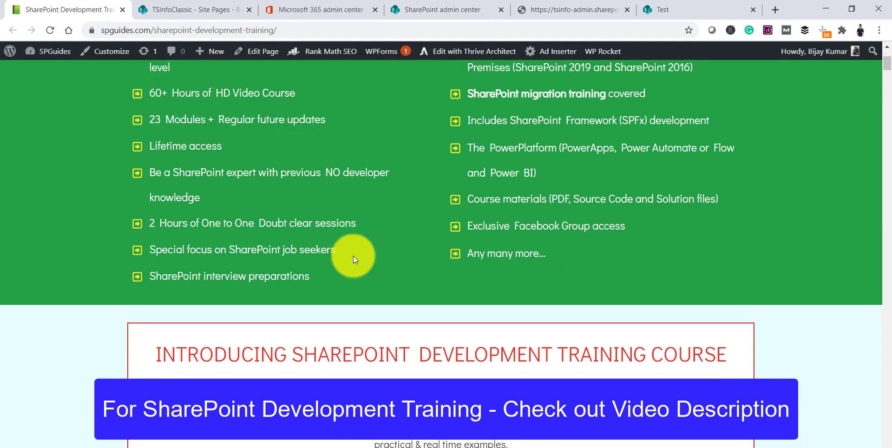
scroll(356, 269, down, 10)
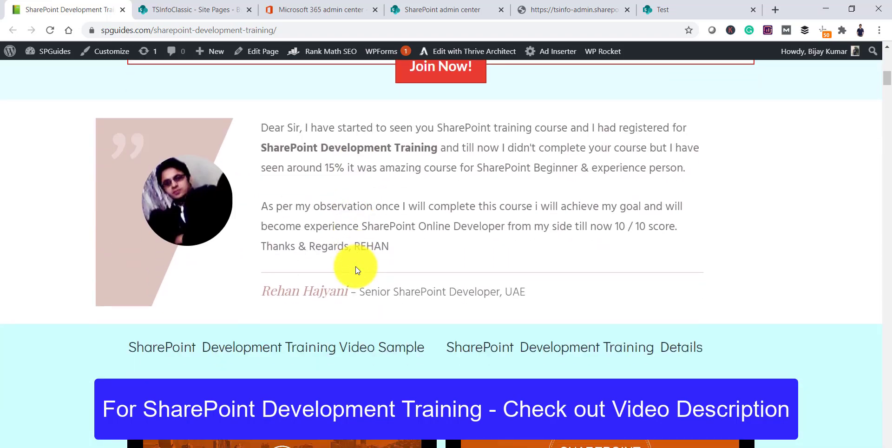
scroll(355, 269, down, 15)
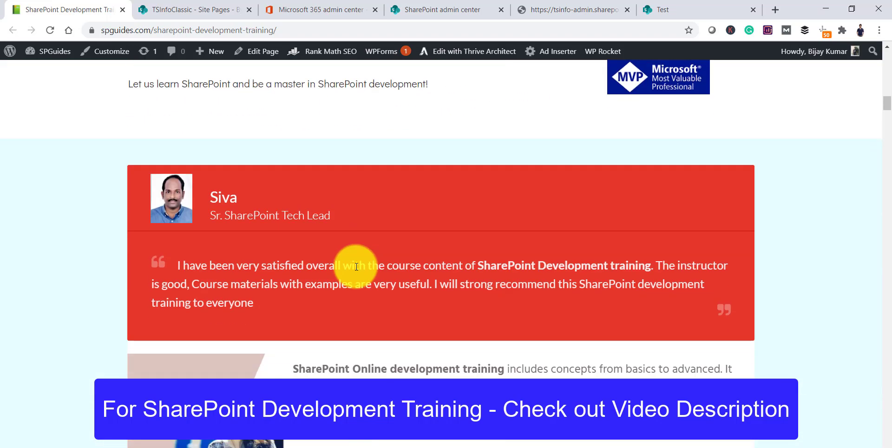
scroll(356, 266, down, 5)
scroll(430, 278, down, 4)
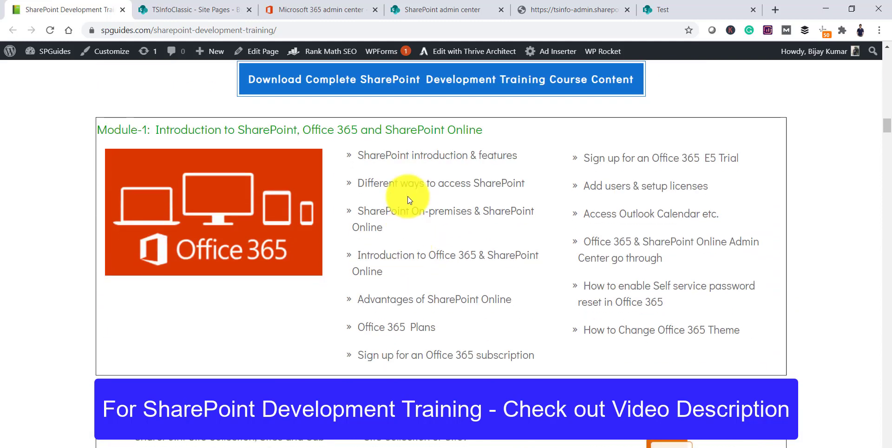
scroll(414, 310, down, 5)
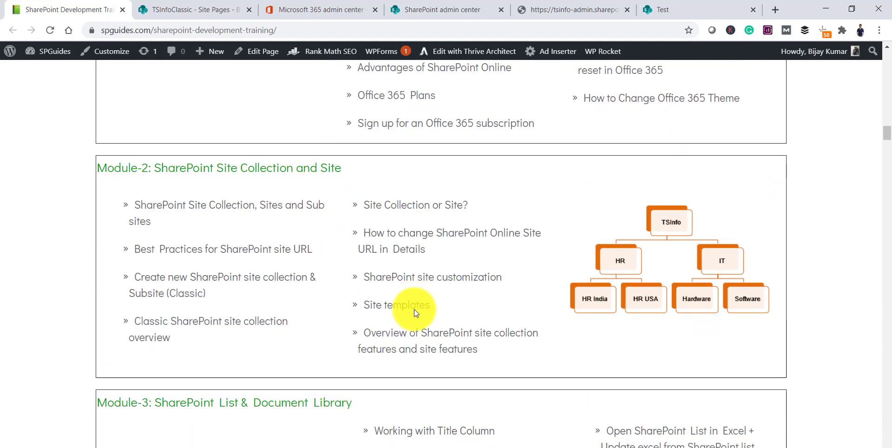
scroll(431, 312, up, 17)
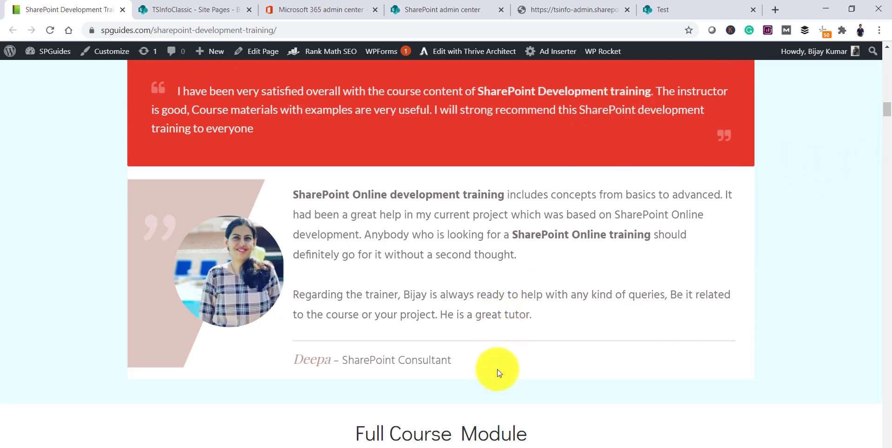
click(455, 9)
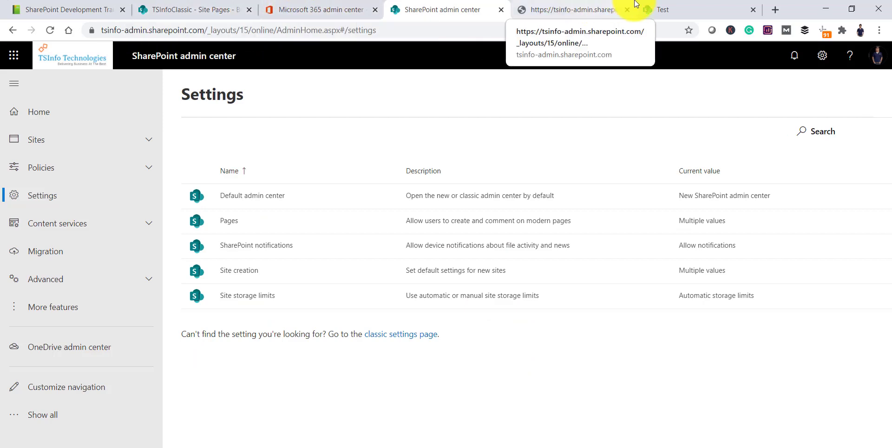
Bring the Notepad code snippets up over the SharePoint Test page.
click(656, 9)
key(alt+Tab)
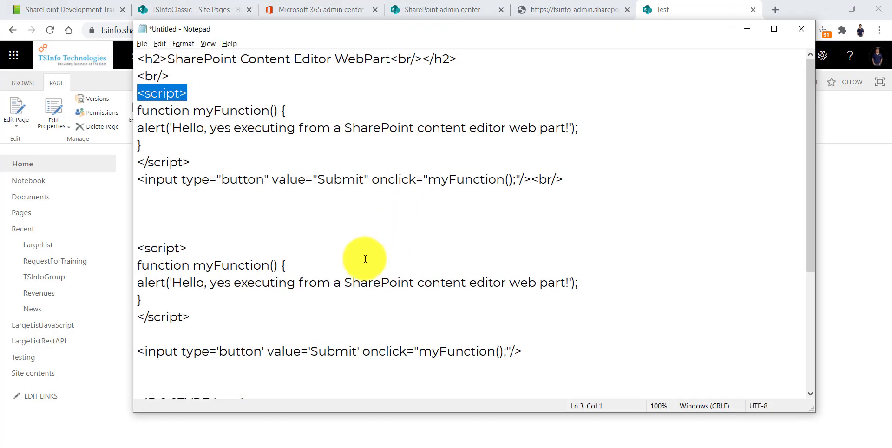
scroll(214, 280, down, 3)
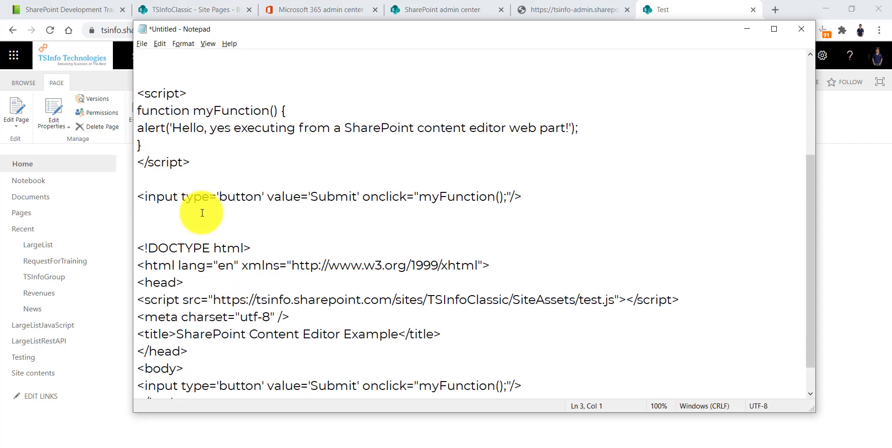
key(shift+End)
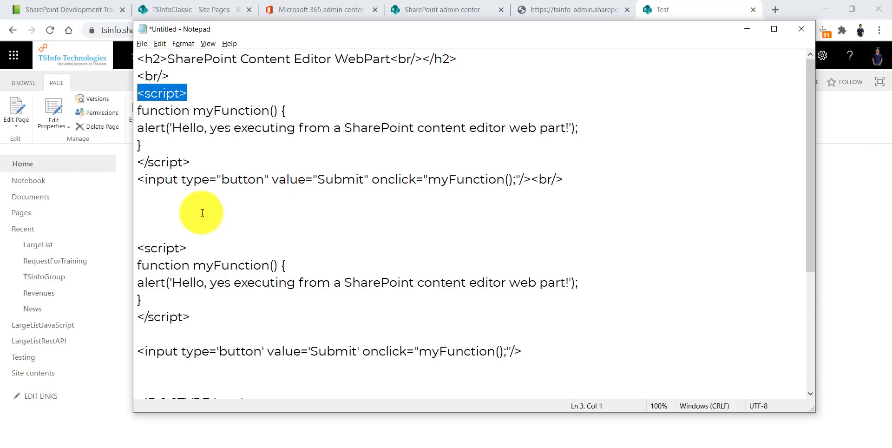
scroll(203, 213, down, 4)
scroll(176, 229, up, 2)
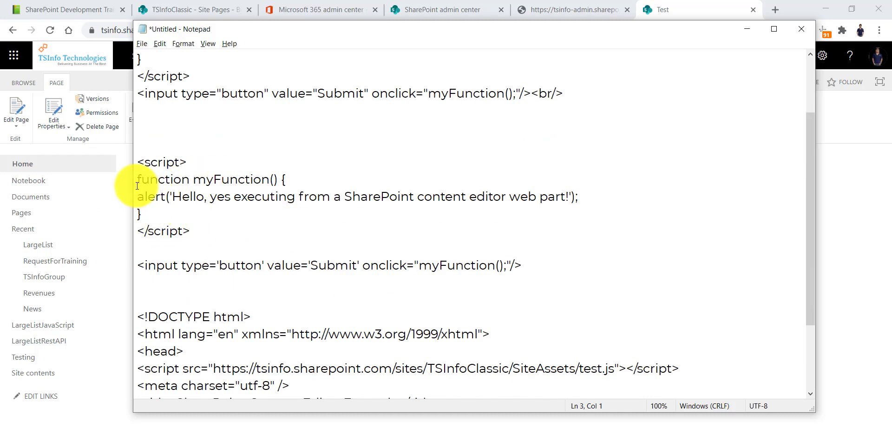
Select the myFunction() block through its closing brace in the second script.
drag(137, 176, 266, 208)
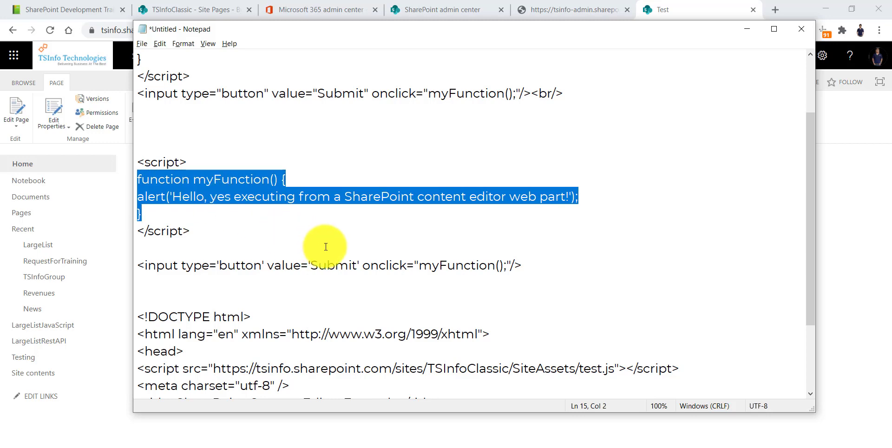
click(797, 441)
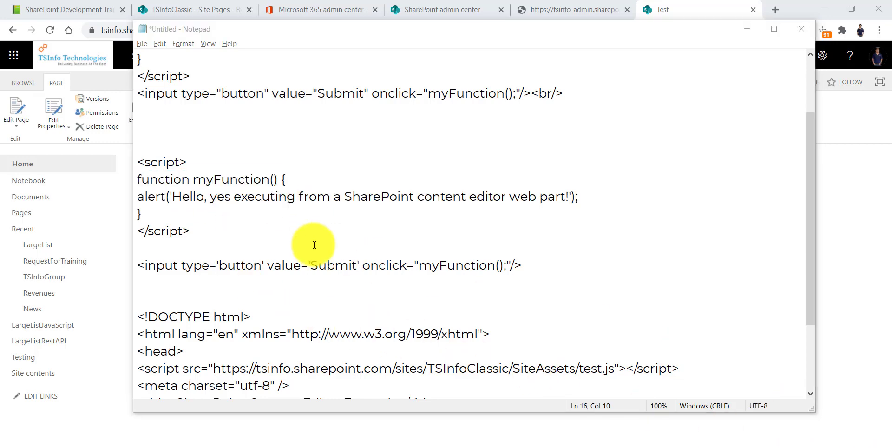
click(137, 161)
drag(136, 162, 190, 160)
click(205, 205)
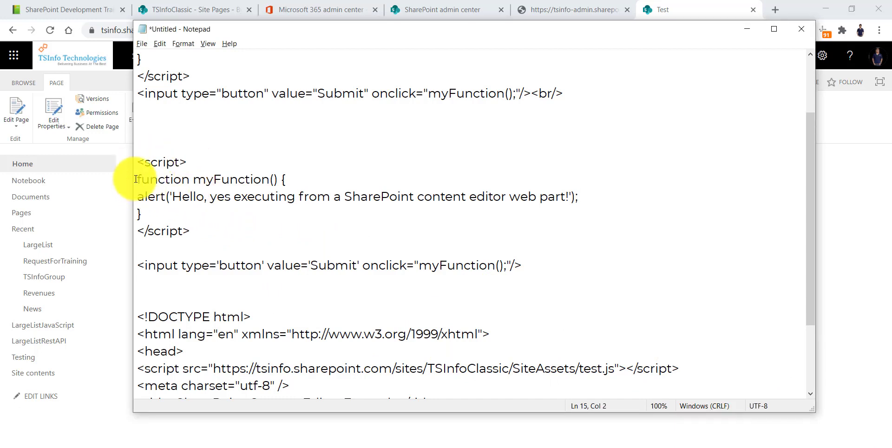
drag(138, 179, 170, 207)
key(ctrl+c)
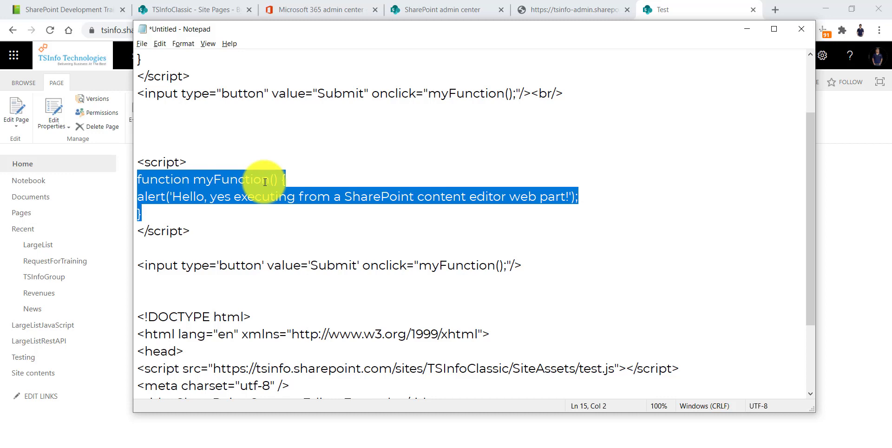
Paste the myFunction code into a new Notepad window launched from Run.
key(super+r)
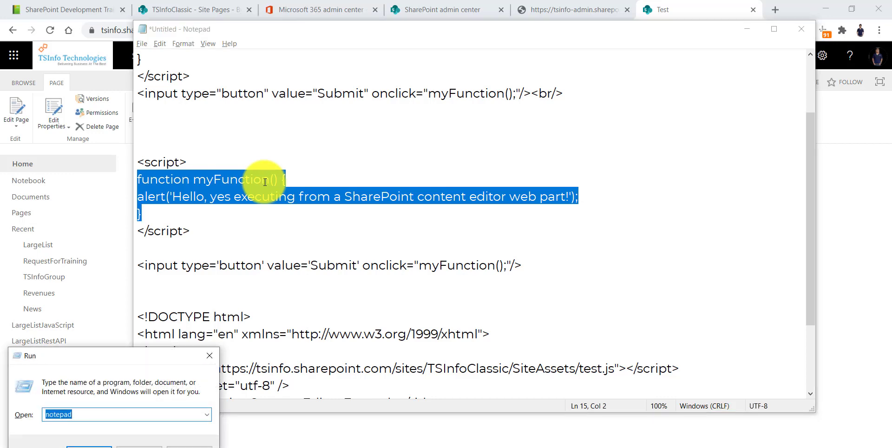
key(Return)
key(ctrl+v)
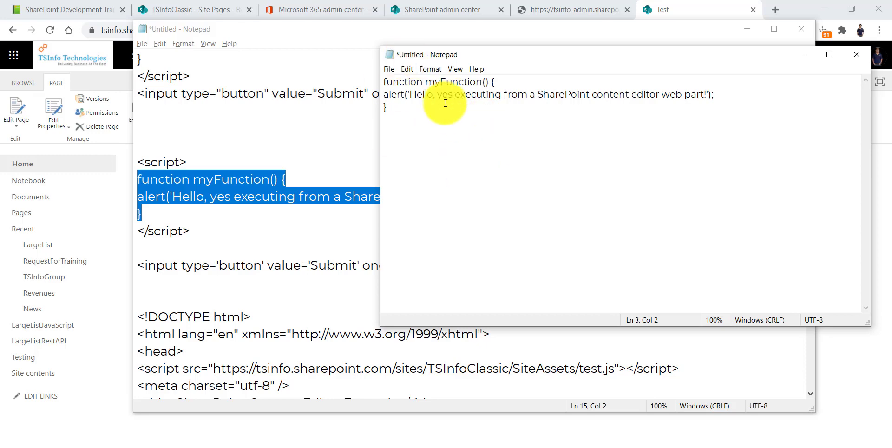
Save it to the Desktop as HelloWorld.js with All Files type and close the window.
click(389, 68)
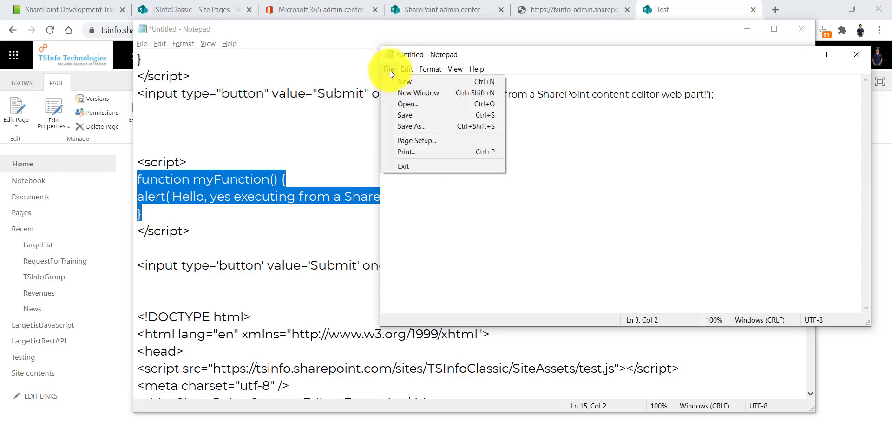
click(419, 127)
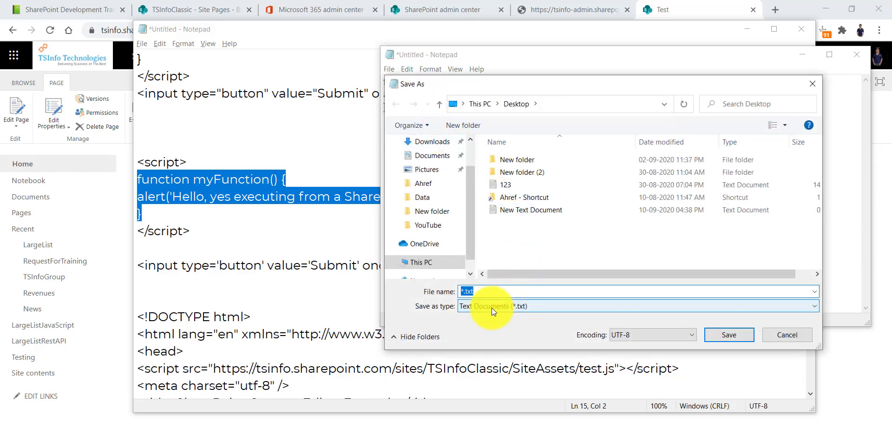
click(492, 308)
click(501, 325)
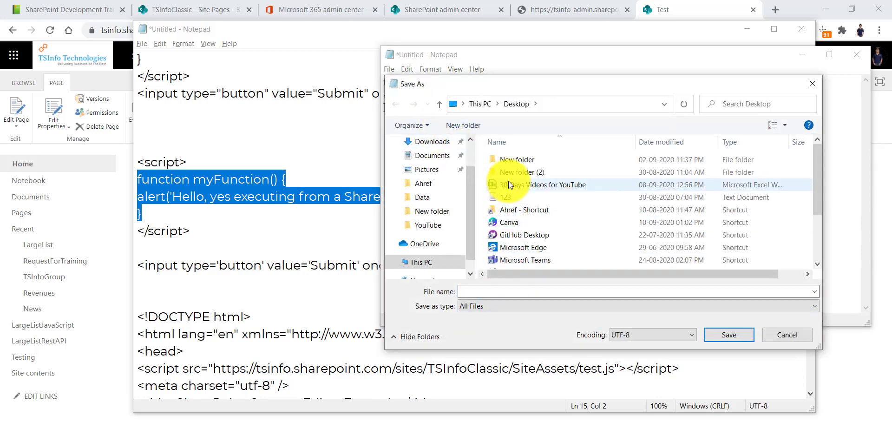
click(493, 291)
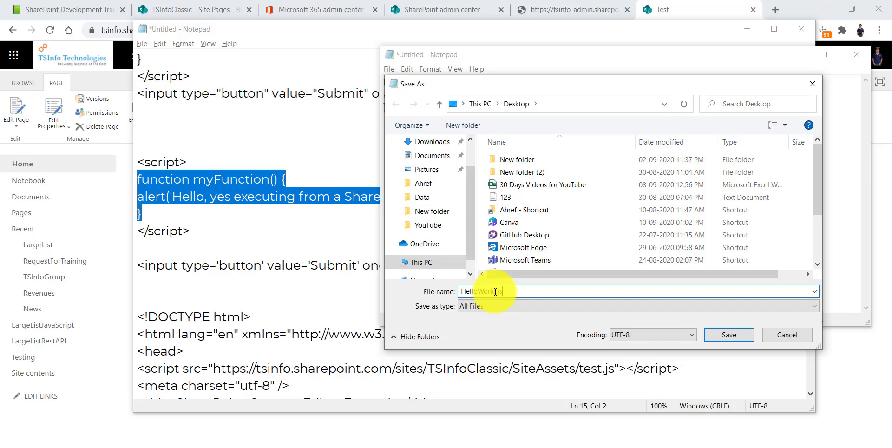
click(732, 335)
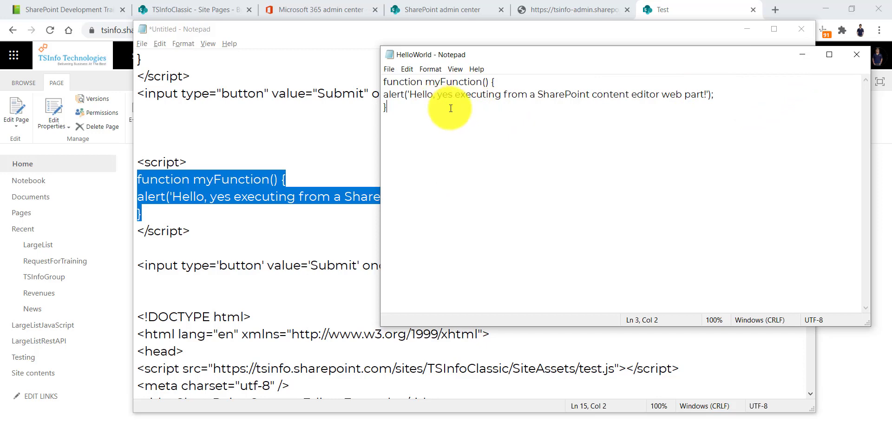
click(846, 59)
Review the HTML page and its script source URL, then minimize Notepad.
scroll(191, 295, down, 2)
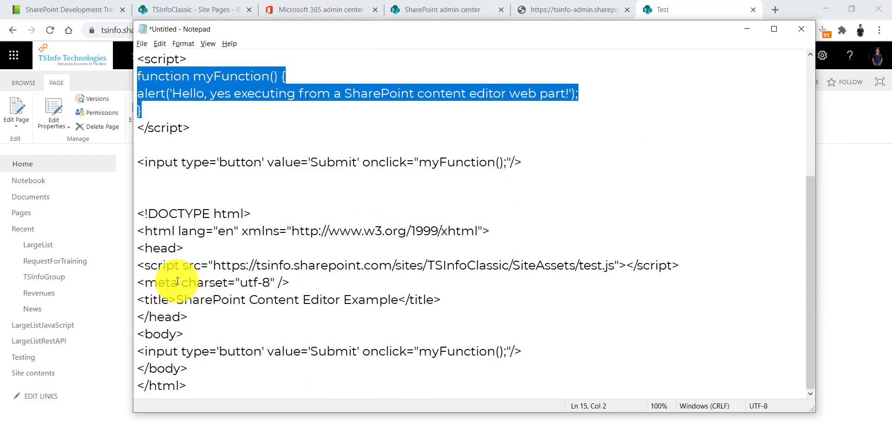
drag(138, 214, 225, 383)
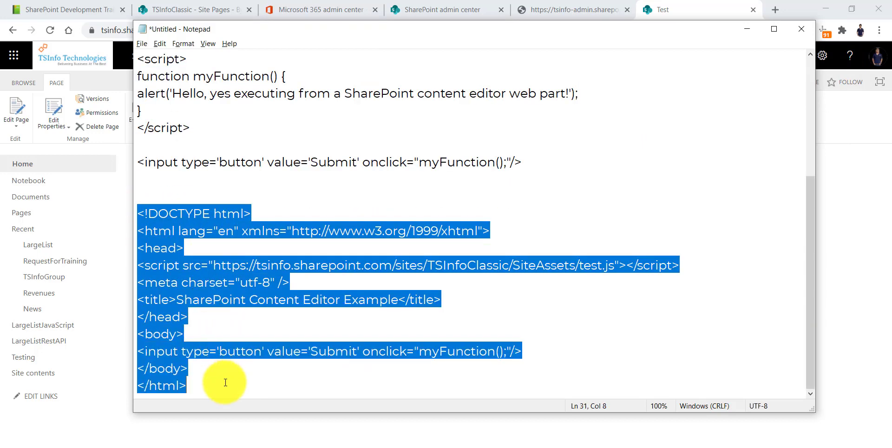
click(282, 324)
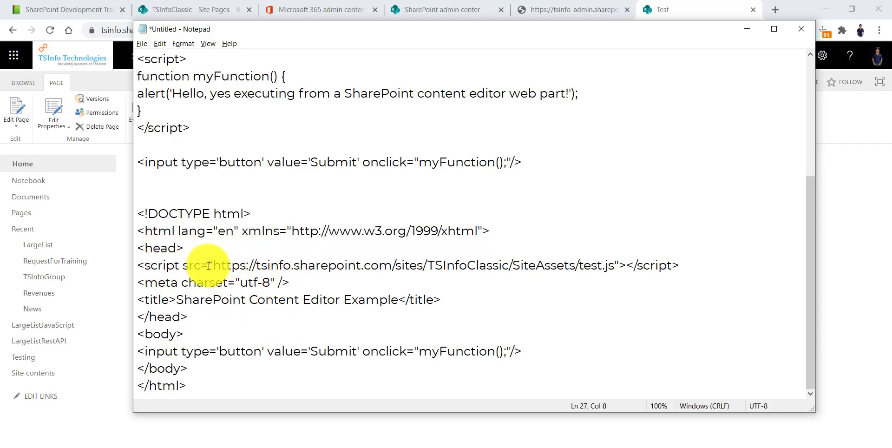
drag(214, 264, 615, 266)
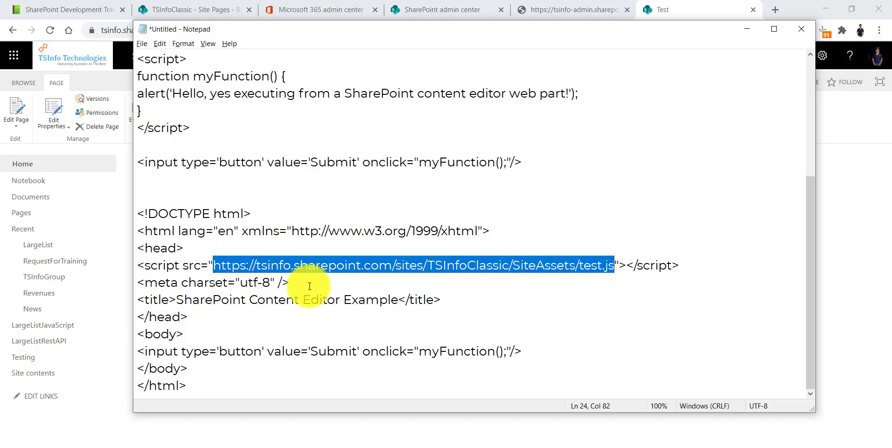
click(298, 279)
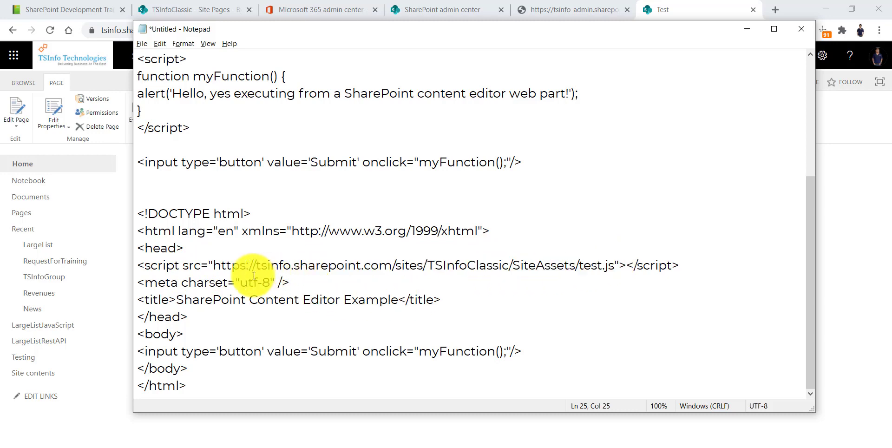
click(744, 30)
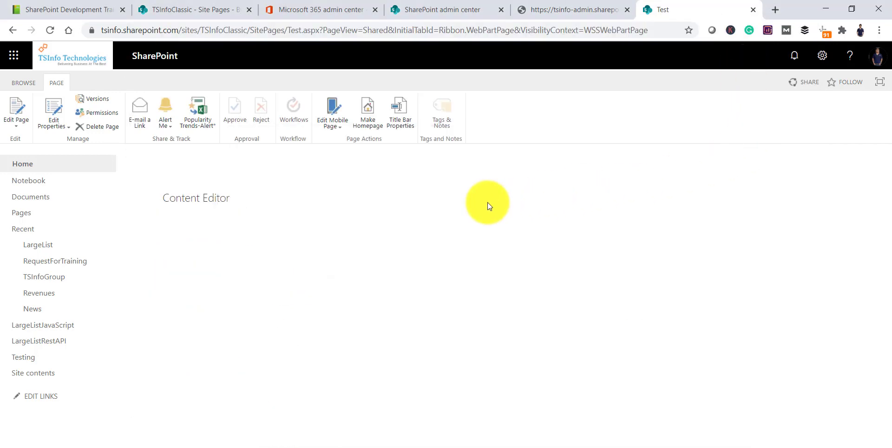
Open the TSInfoClassic Site Assets library from Site contents.
click(180, 8)
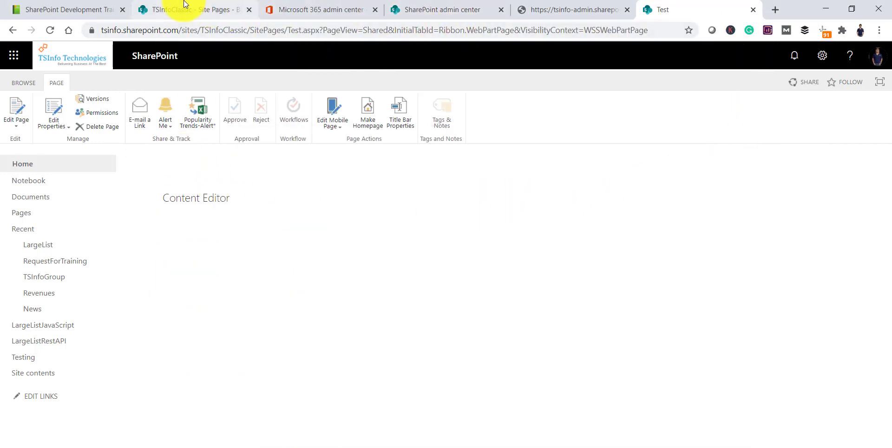
click(343, 183)
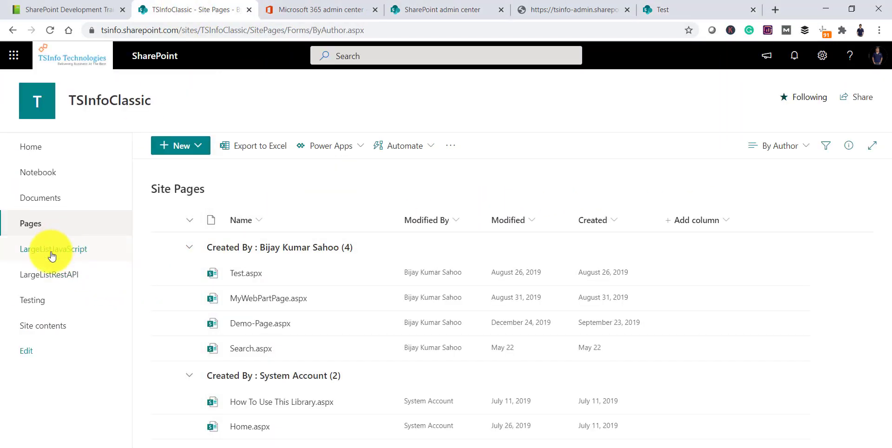
click(41, 328)
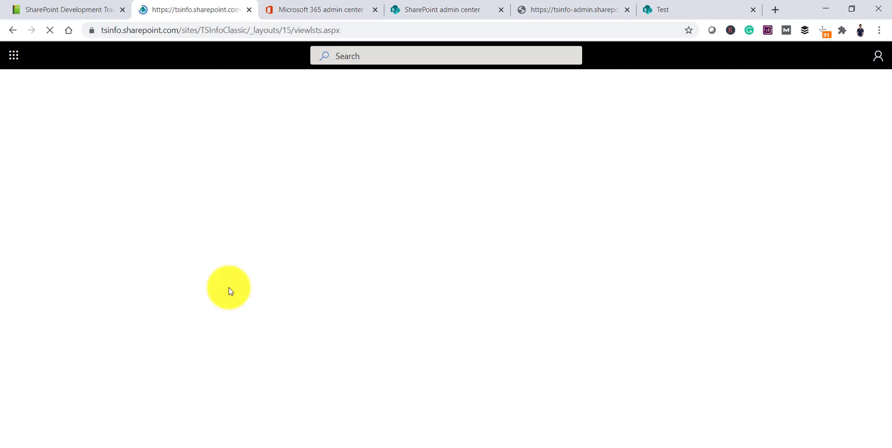
scroll(273, 302, down, 3)
scroll(273, 302, down, 1)
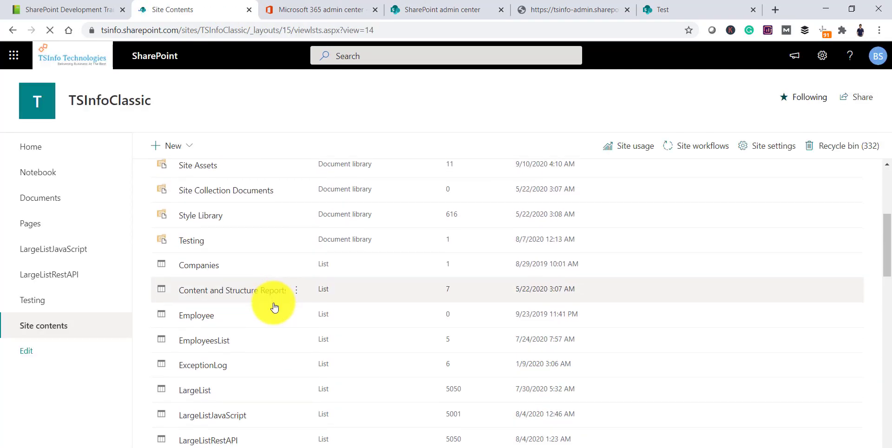
scroll(272, 304, up, 1)
click(199, 225)
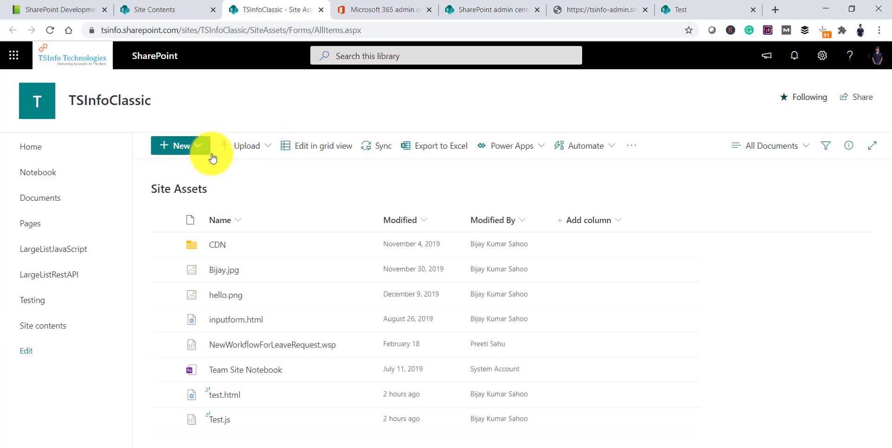
Upload HelloWorld.js from the Desktop into Site Assets, then select SiteAssets in the address.
click(249, 146)
click(244, 173)
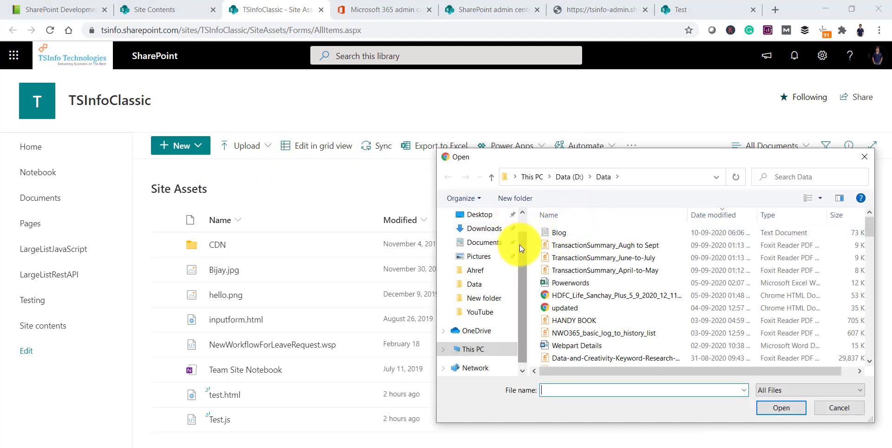
click(523, 212)
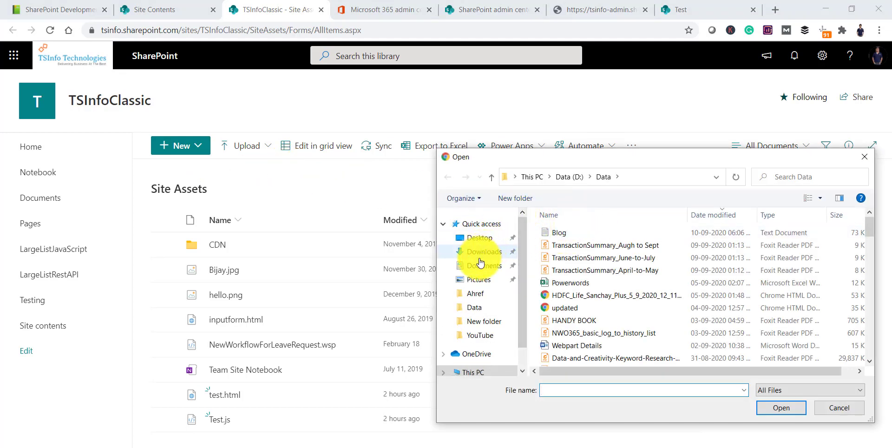
click(476, 308)
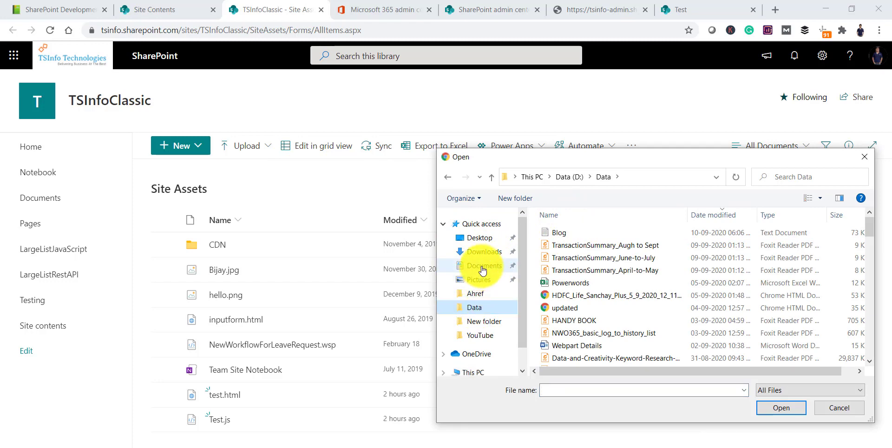
click(479, 238)
scroll(600, 325, down, 2)
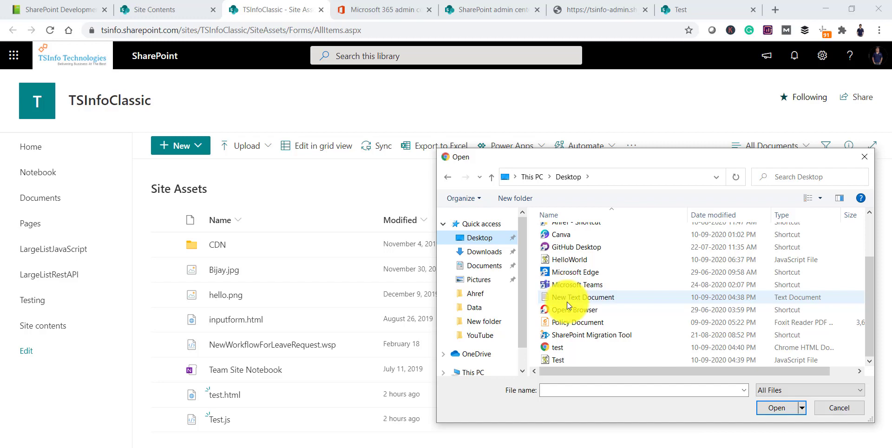
click(565, 260)
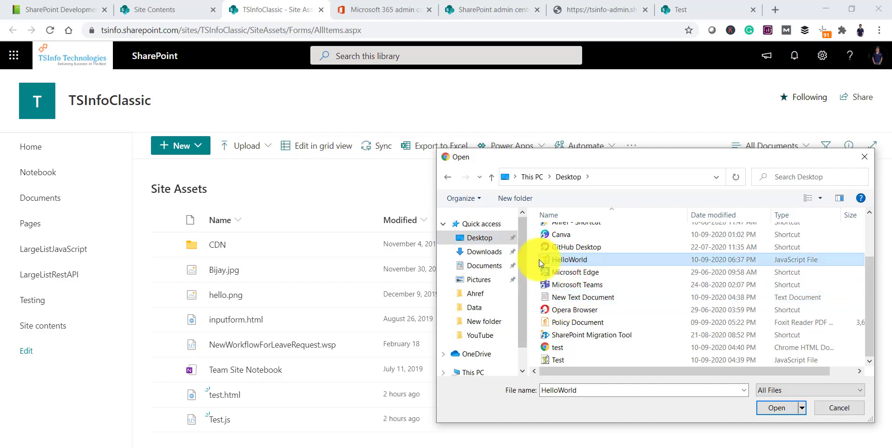
click(777, 407)
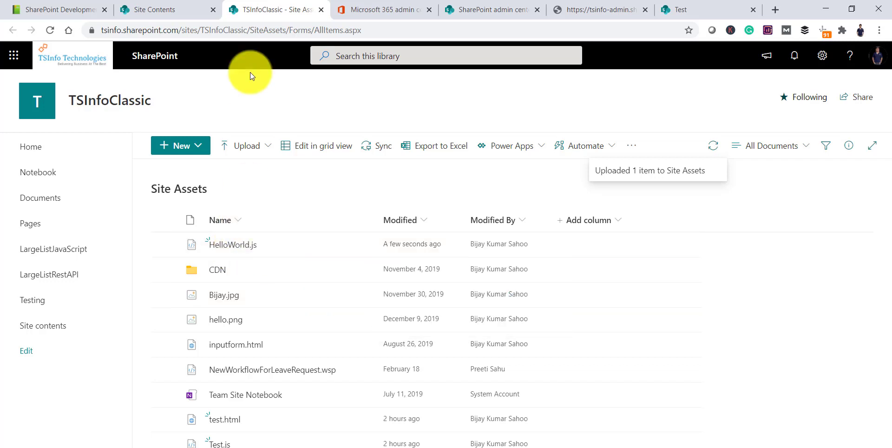
click(289, 29)
double_click(293, 33)
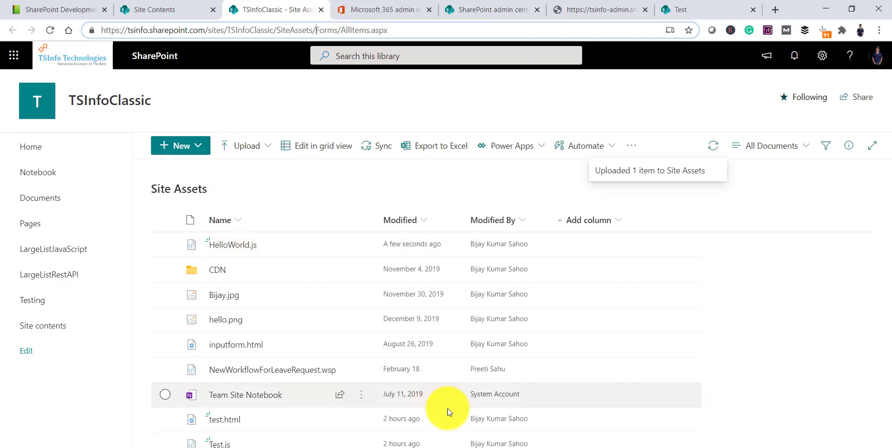
Change the script src file name from test to Helloworld in the Notepad HTML.
key(alt+Tab)
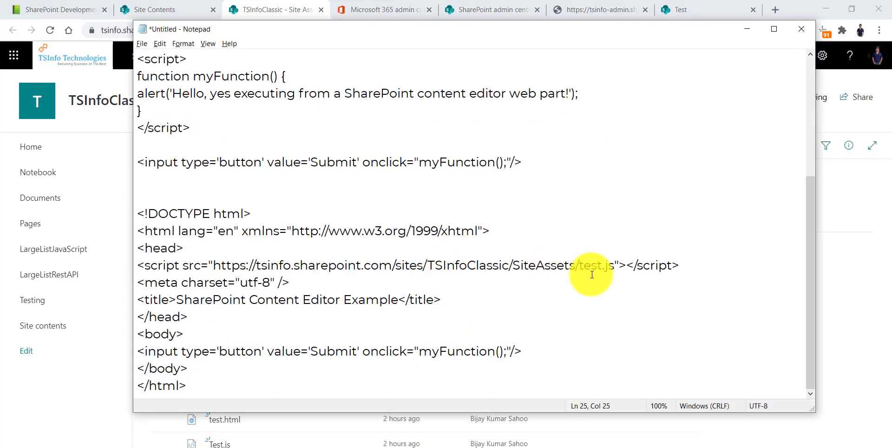
drag(580, 264, 609, 265)
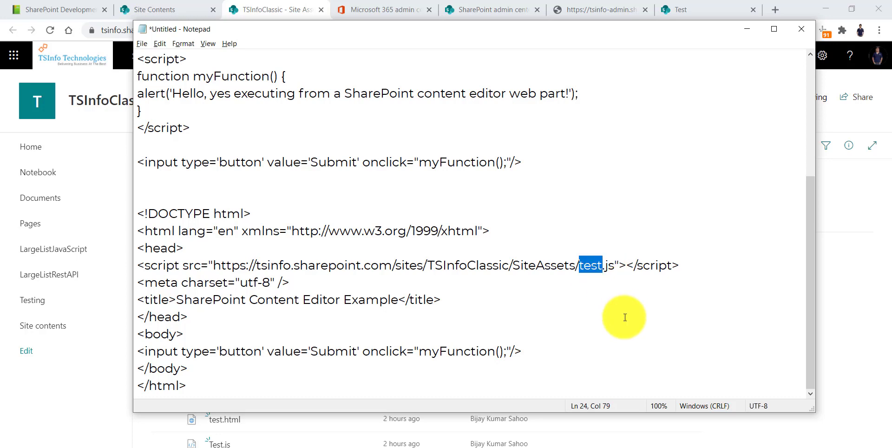
text(Hellow)
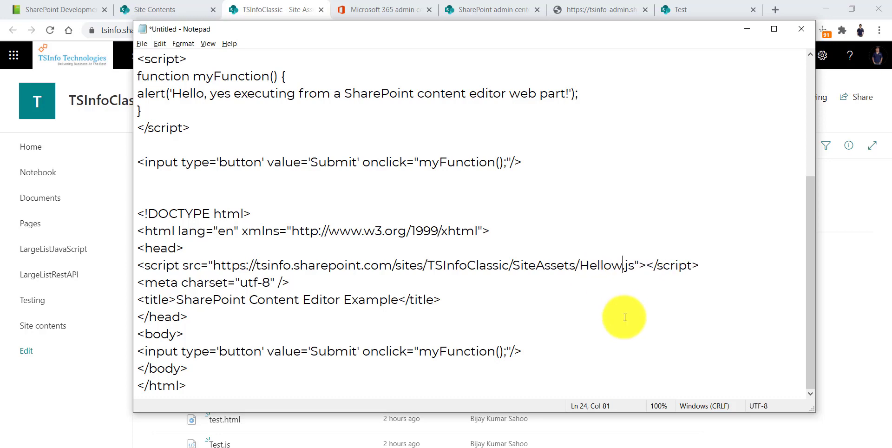
text(orld)
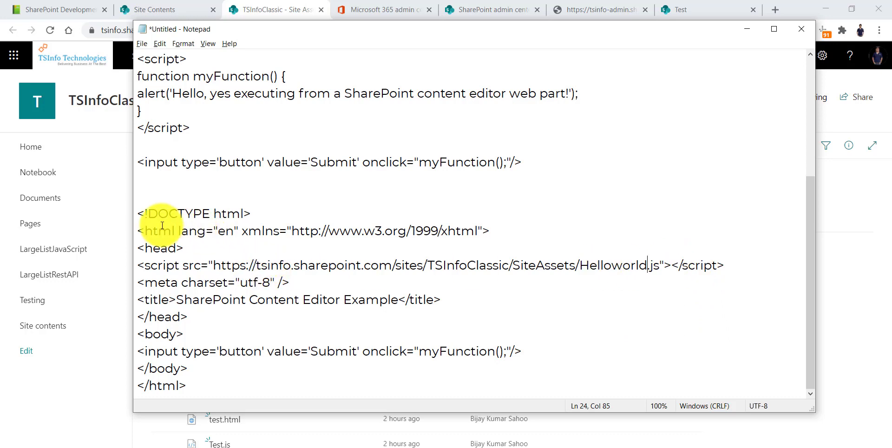
Review the head, Submit button and script line, then select the whole HTML page.
drag(136, 214, 239, 309)
click(240, 304)
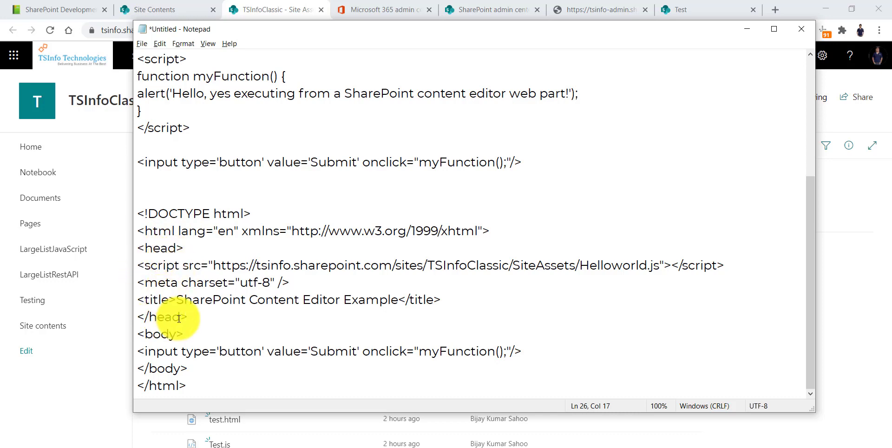
drag(140, 351, 551, 348)
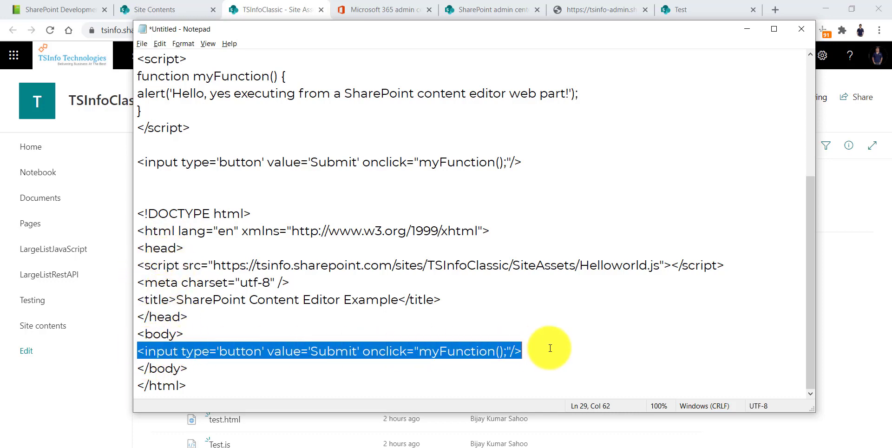
click(400, 361)
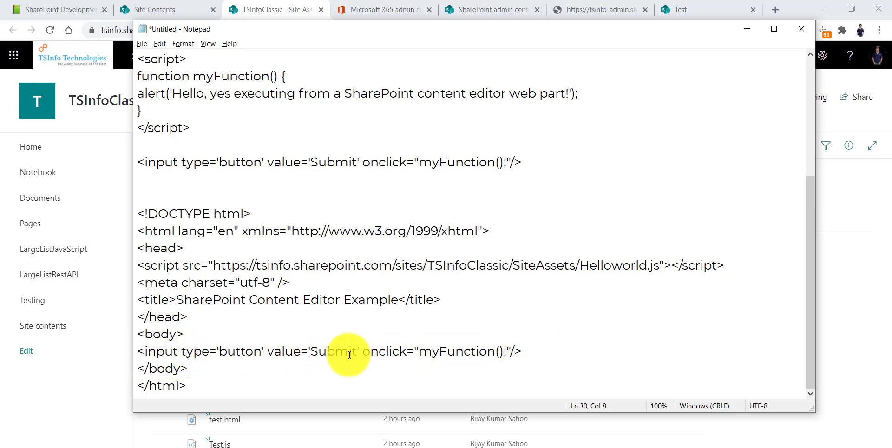
drag(421, 351, 494, 352)
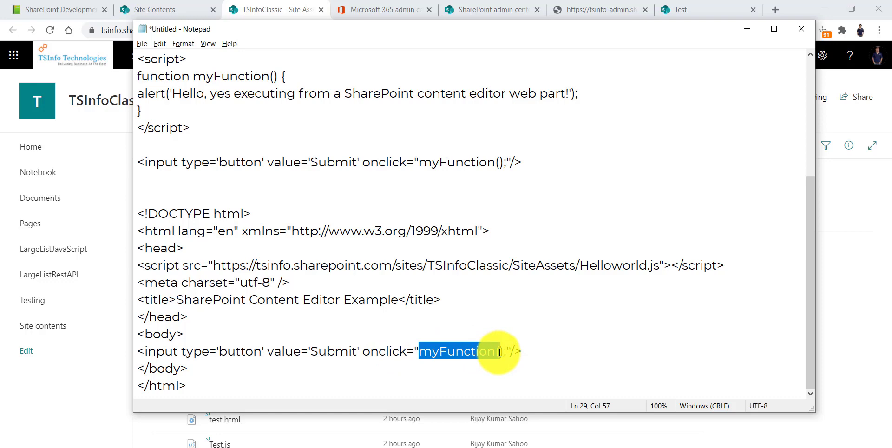
drag(580, 265, 664, 264)
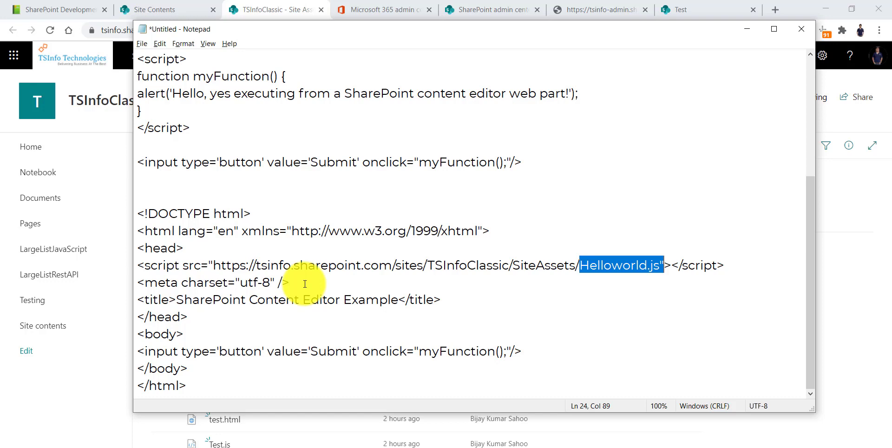
drag(136, 265, 733, 265)
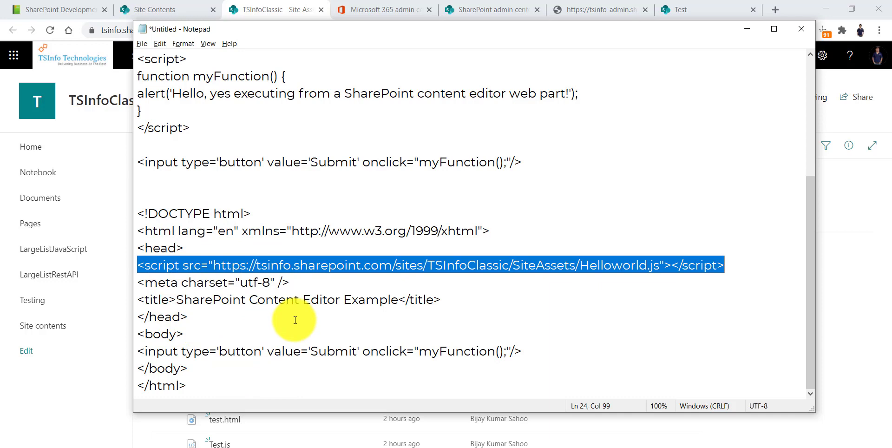
drag(139, 215, 225, 383)
key(ctrl+c)
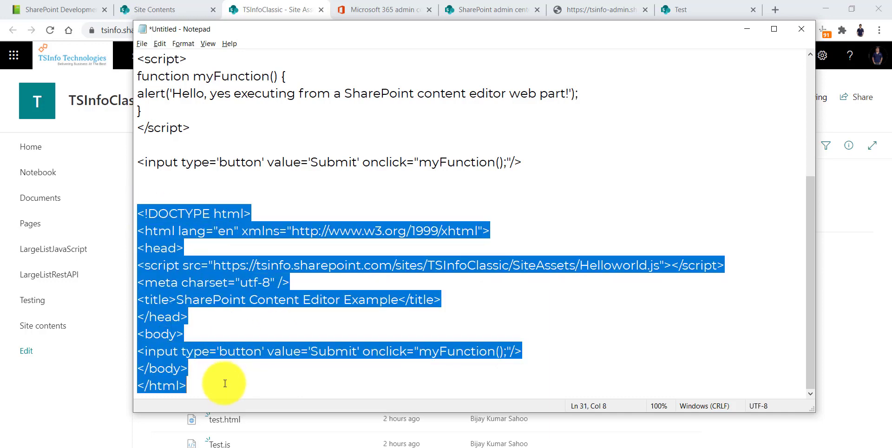
Paste the prepared HTML into a newly launched blank Notepad.
click(747, 28)
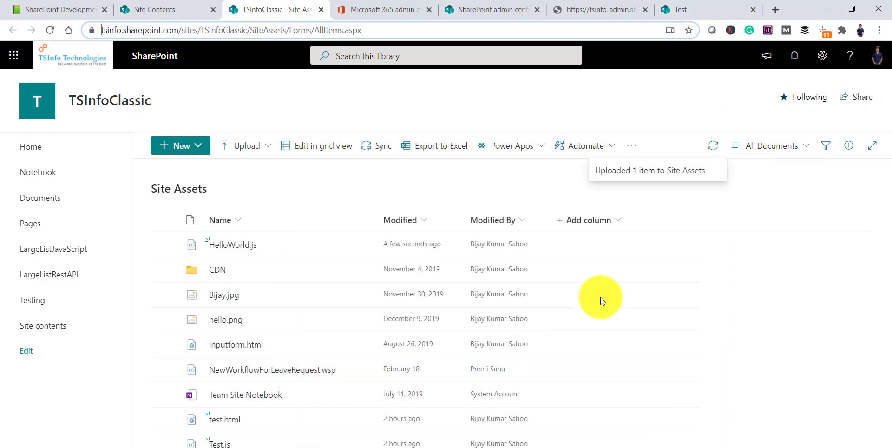
key(super+r)
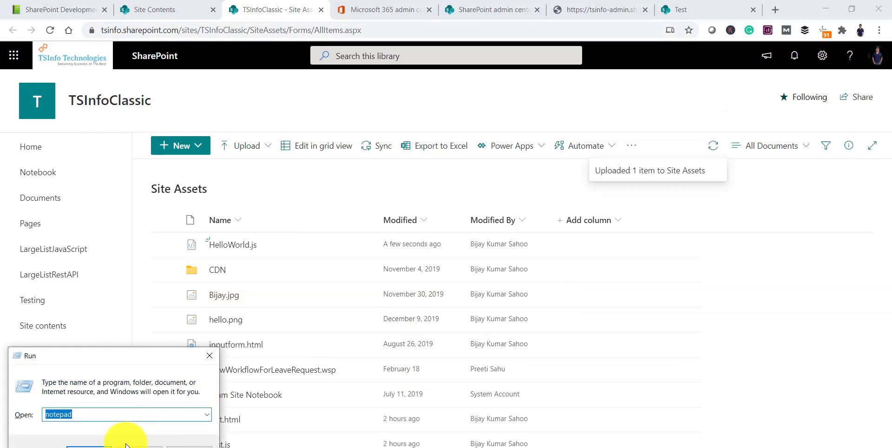
click(89, 445)
key(ctrl+v)
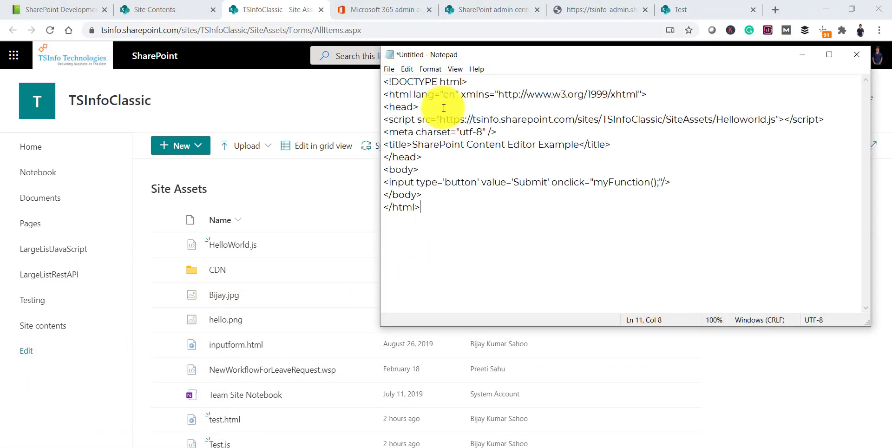
Save it to the Desktop as helloworld.html with All Files type and close Notepad.
click(389, 69)
click(399, 122)
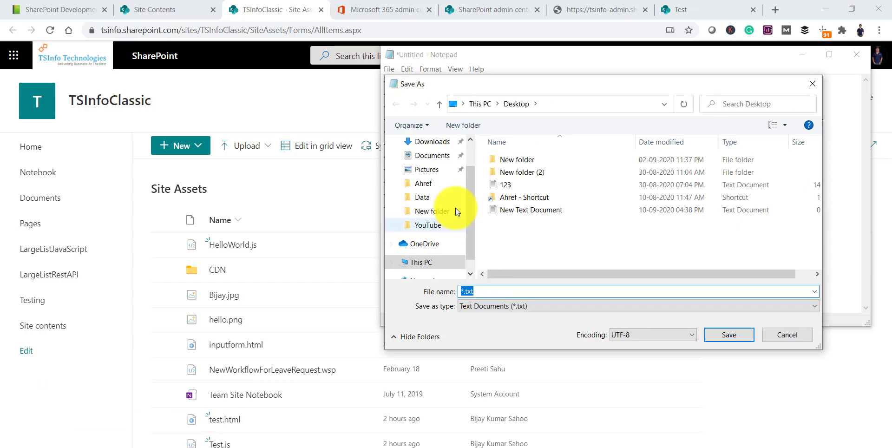
scroll(472, 172, up, 2)
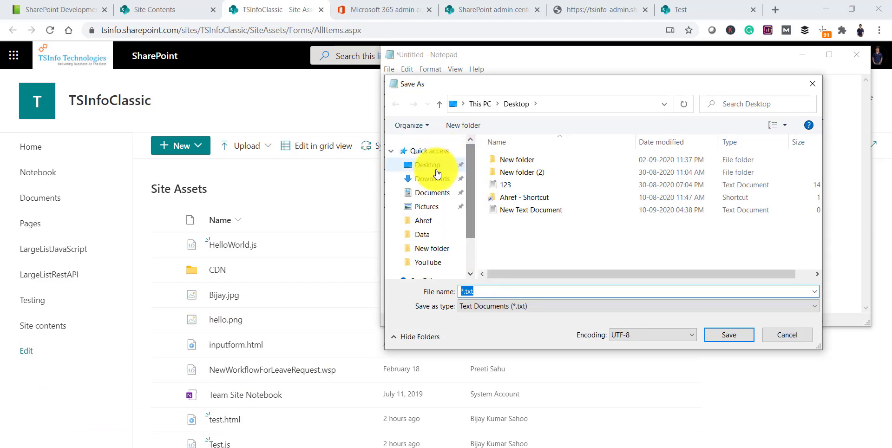
click(434, 166)
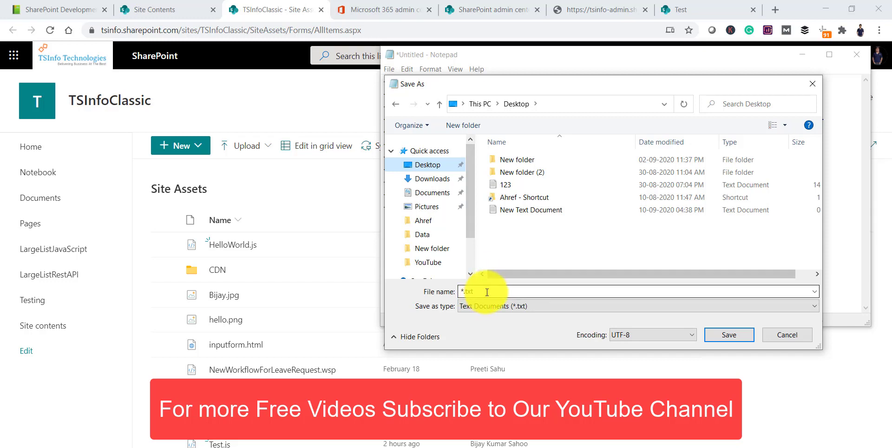
click(488, 292)
text(h)
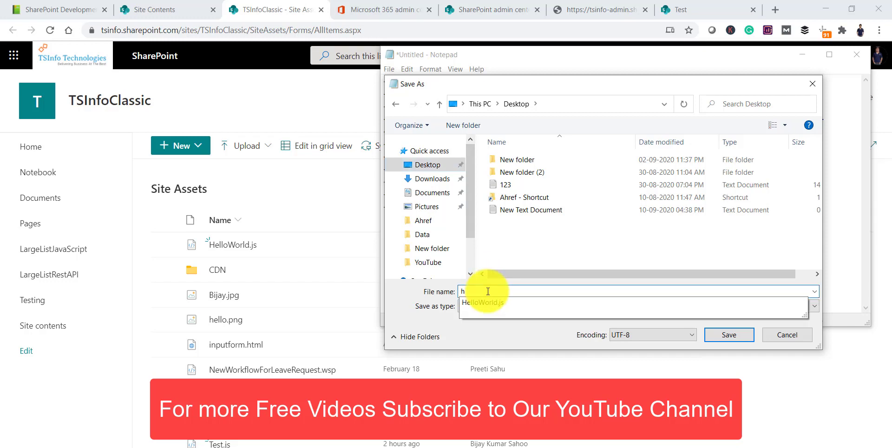
text(elloworld.html)
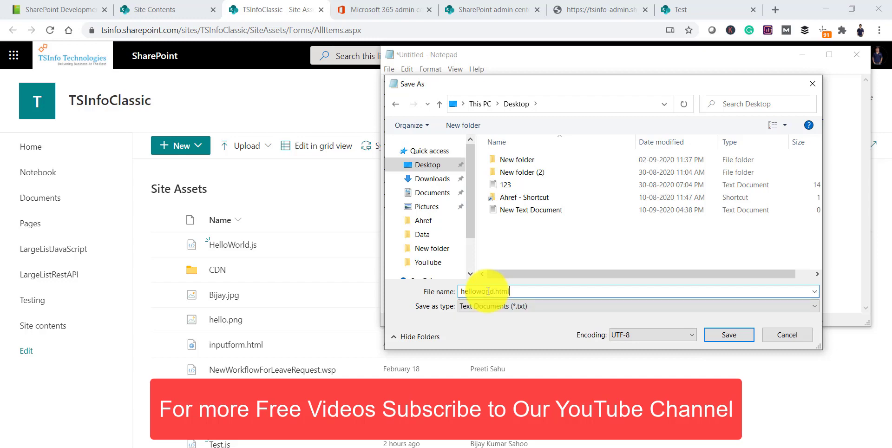
click(533, 305)
click(506, 324)
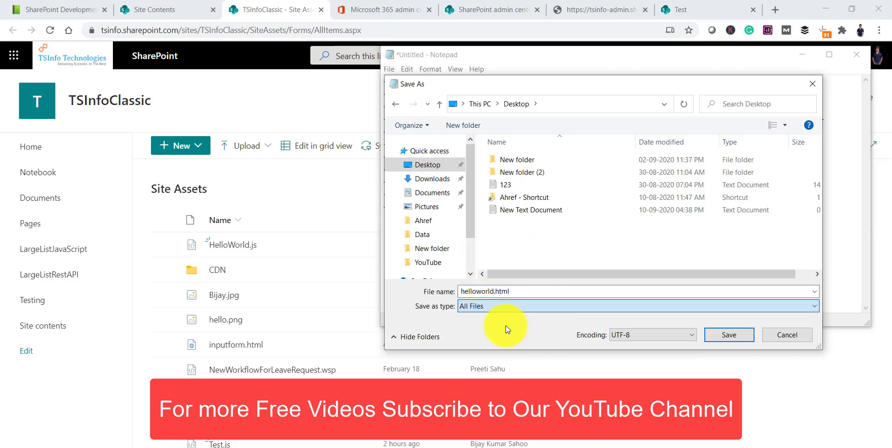
click(709, 336)
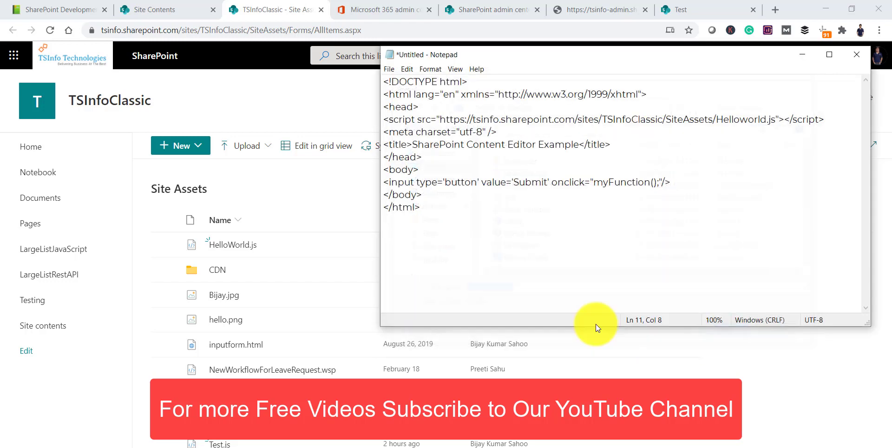
click(851, 54)
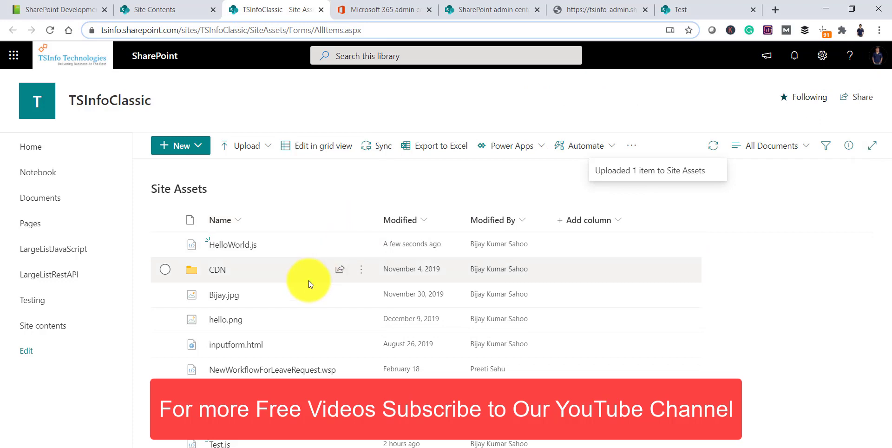
Upload helloworld.html from the Desktop to Site Assets and return to the Test page.
click(261, 148)
click(250, 179)
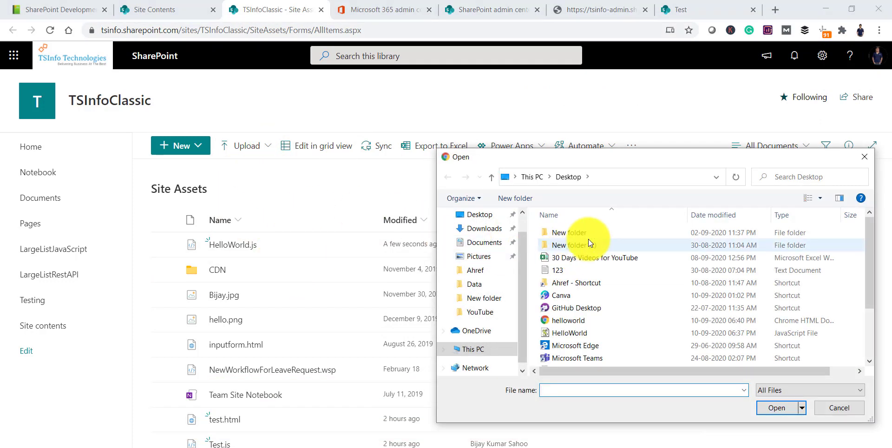
click(568, 321)
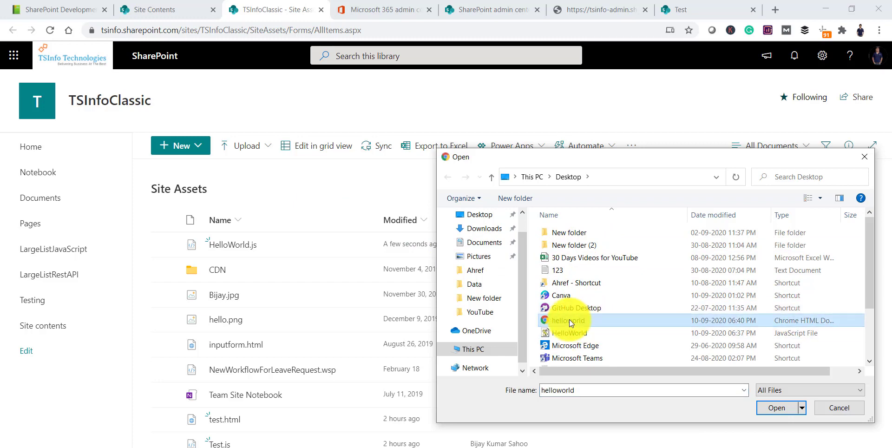
click(777, 407)
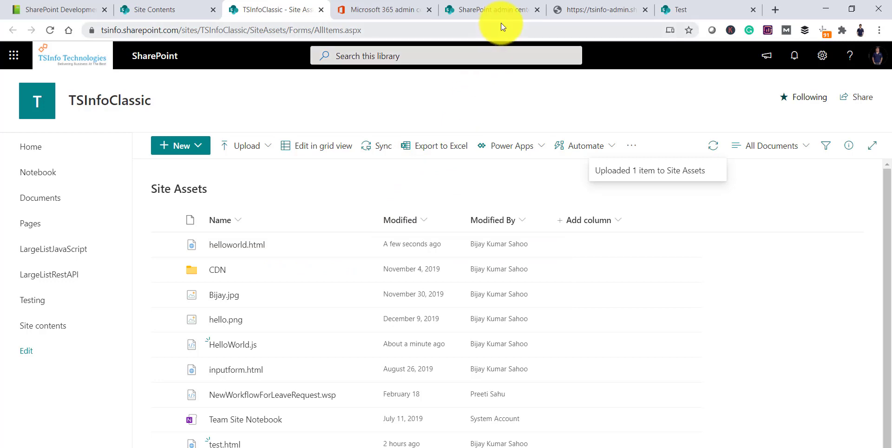
click(718, 8)
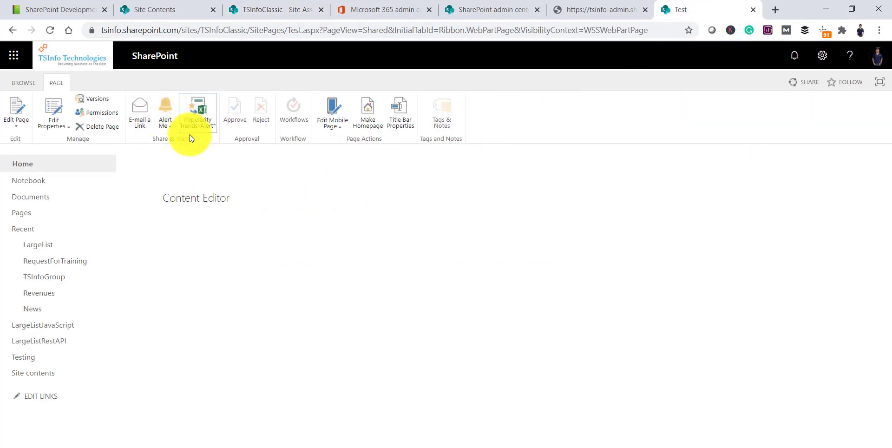
Put the Test page in edit mode and open the Content Editor web part's settings.
click(15, 116)
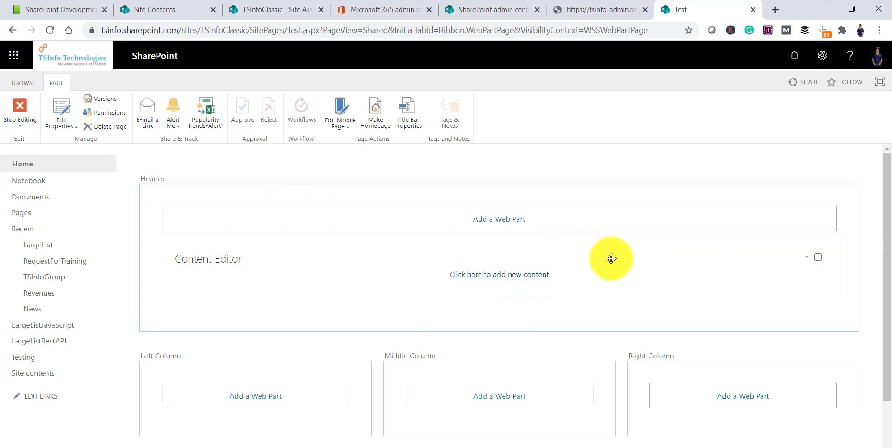
click(807, 258)
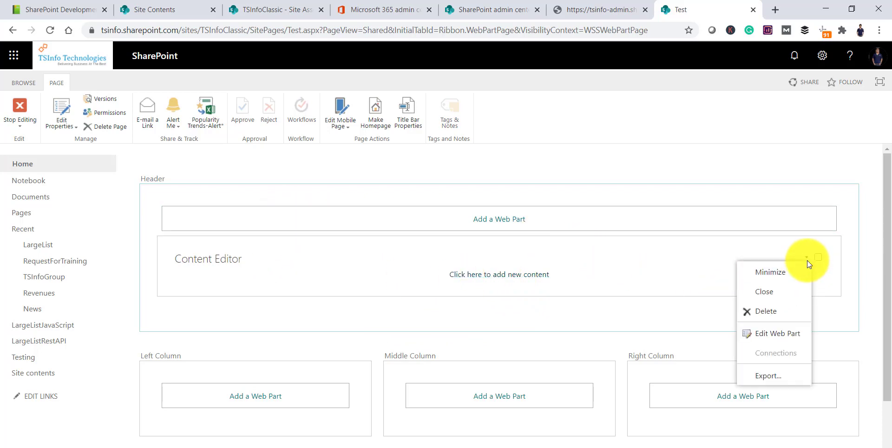
click(780, 334)
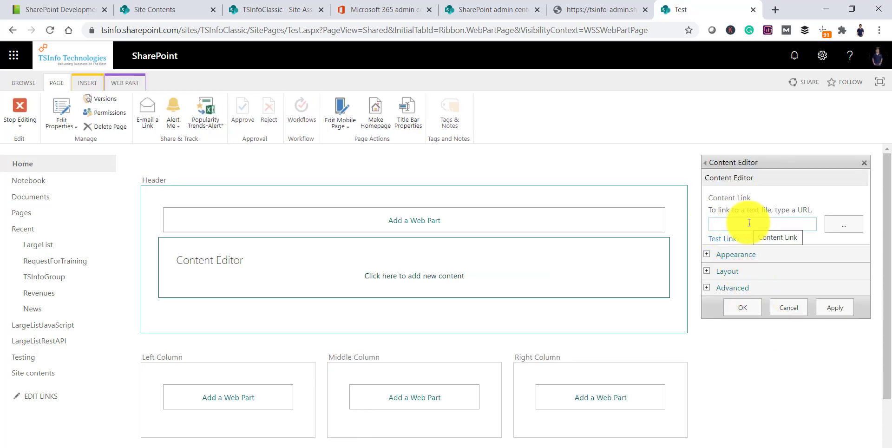
Build the content link from the Site Assets folder URL plus helloworld.html.
click(848, 224)
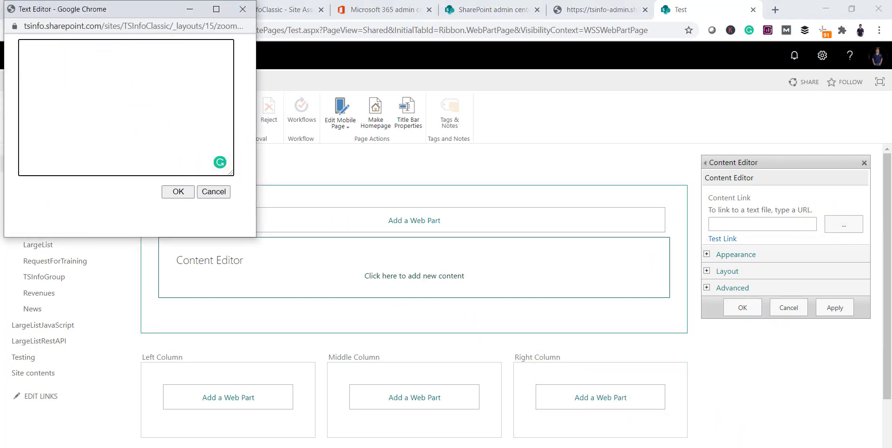
click(95, 74)
text(https://tsinfo.sharepoint.com/sites/TSInfoClassic/SiteAssets/)
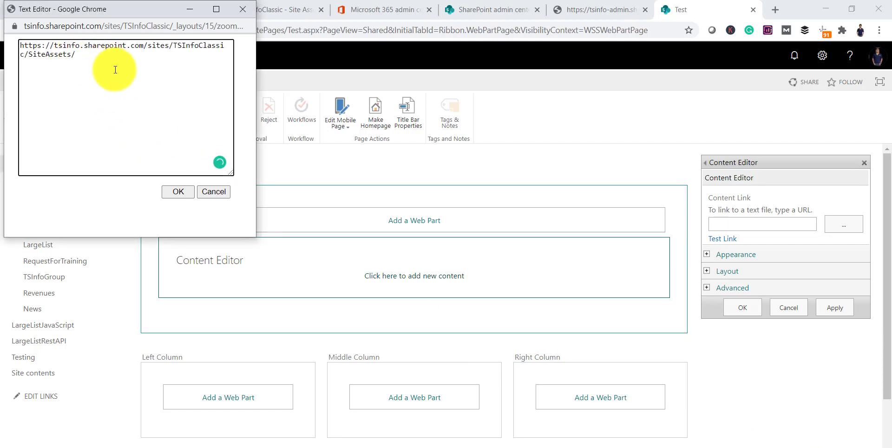
text(He)
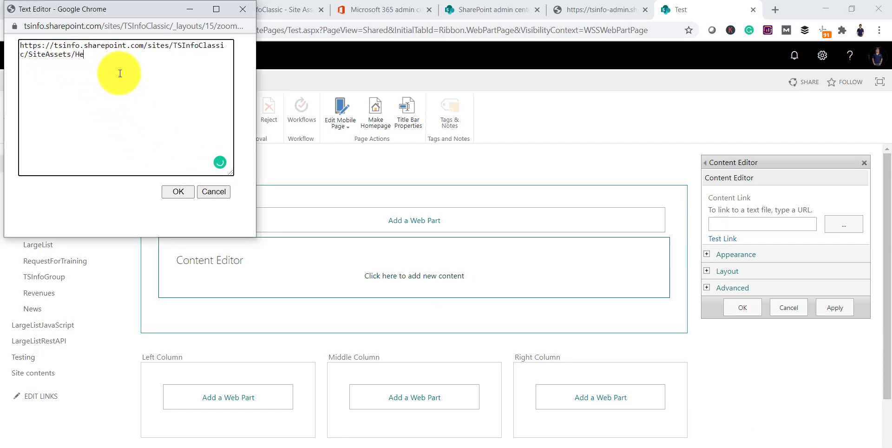
text(lloworld.html)
click(175, 193)
Paste the helloworld.html link into Content Link, apply it, and stop editing the page.
click(803, 225)
key(ctrl+v)
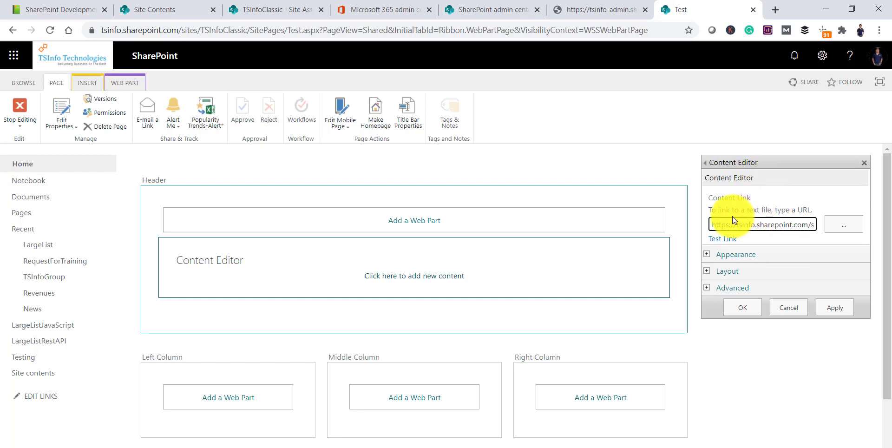
click(757, 307)
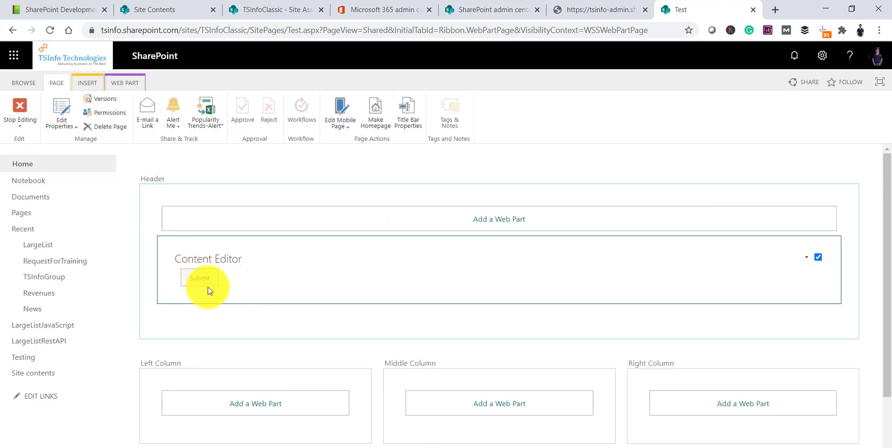
click(23, 122)
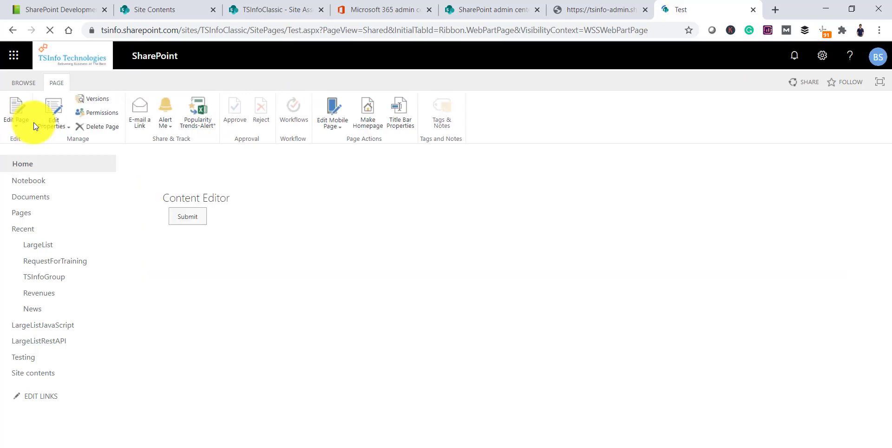
click(185, 217)
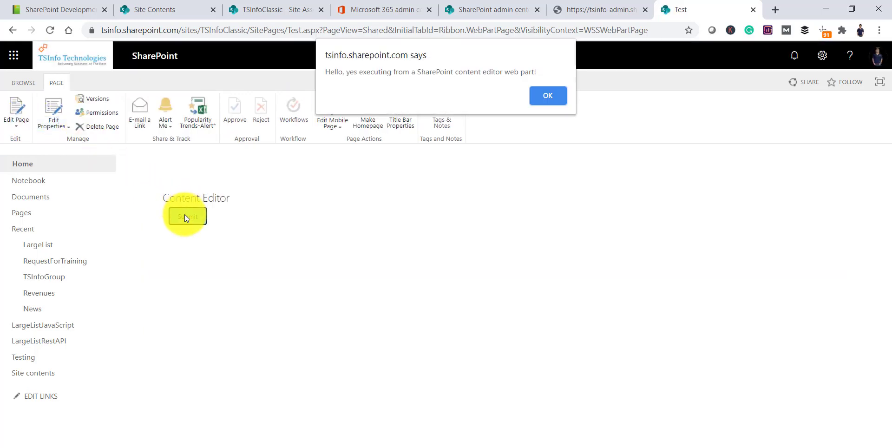
click(541, 92)
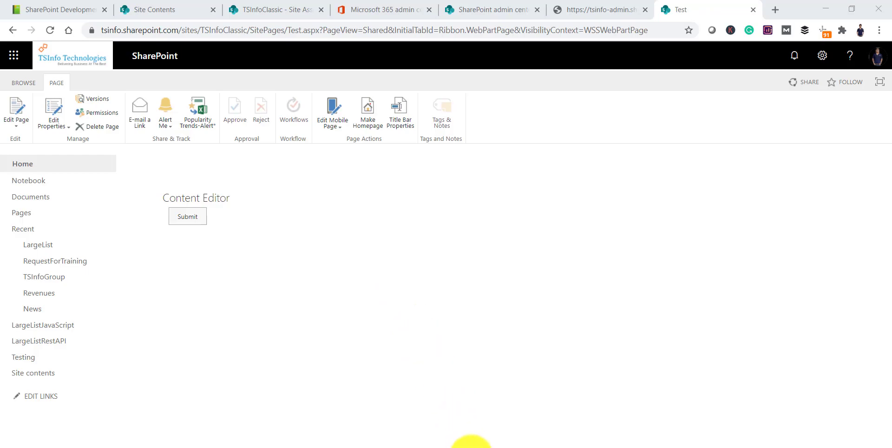
click(470, 447)
key(alt+Tab)
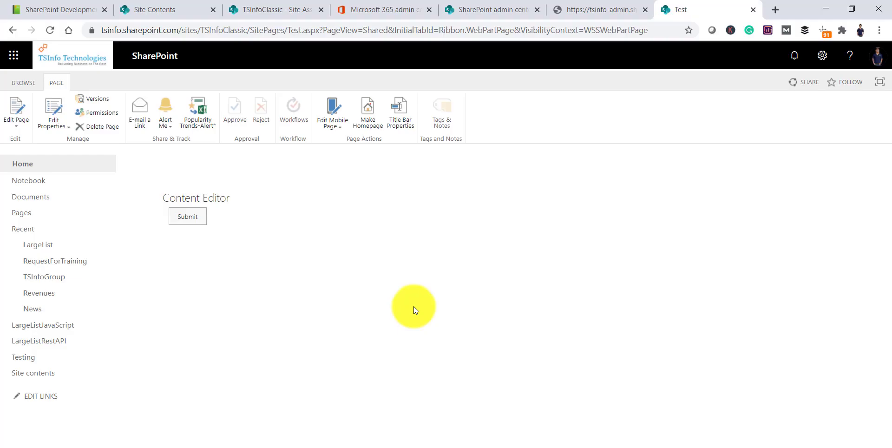